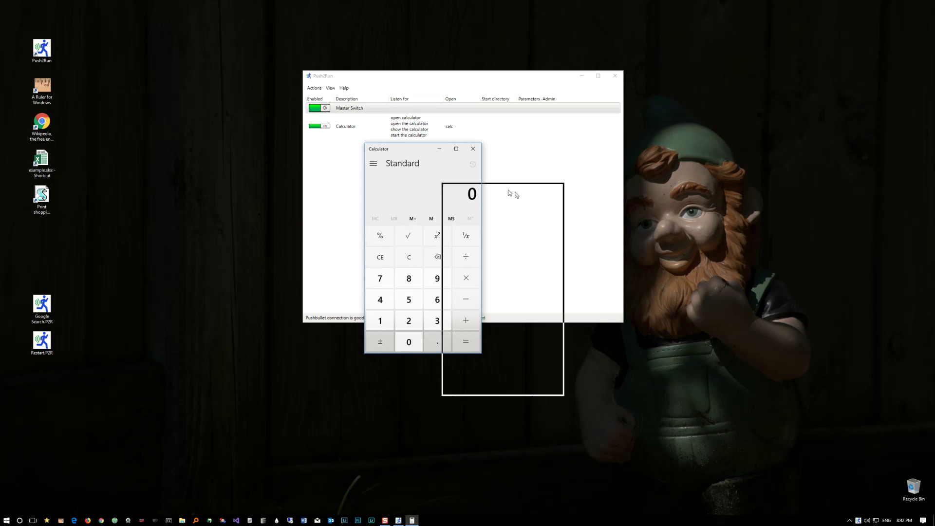
- Close the calculator and review the Calculator entry's settings in an enlarged edit dialog
{"action": "left_click", "coordinate": [689, 185]}
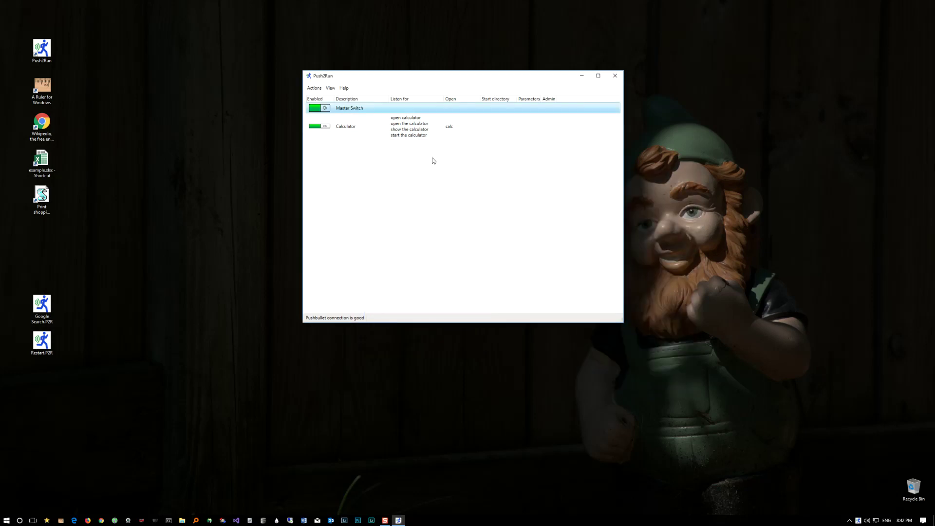
{"action": "double_click", "coordinate": [411, 131]}
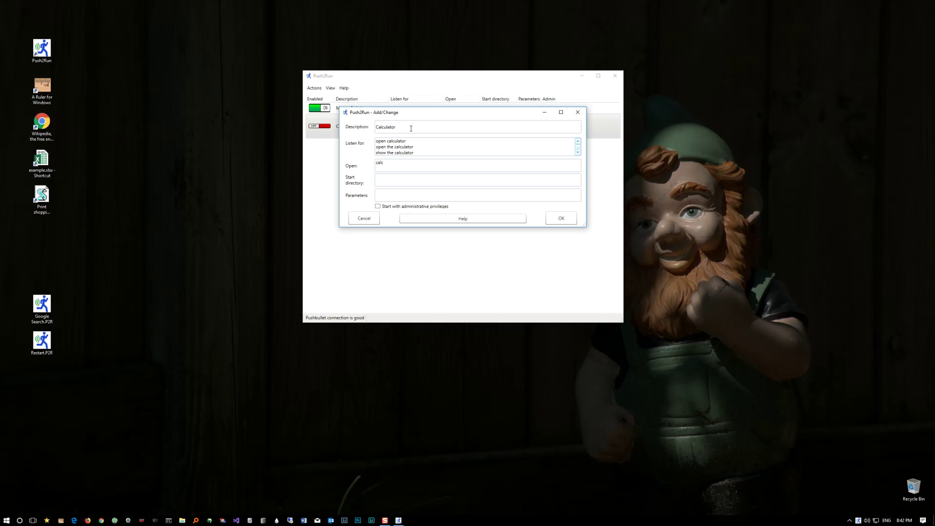
{"action": "left_click_drag", "start_coordinate": [414, 114], "coordinate": [411, 168]}
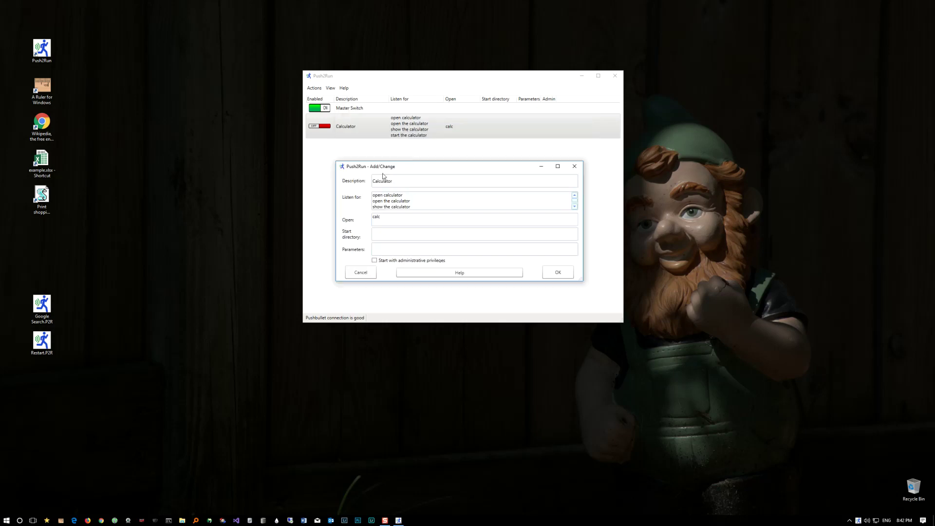
{"action": "left_click", "coordinate": [396, 180]}
{"action": "left_click_drag", "start_coordinate": [582, 280], "coordinate": [589, 330]}
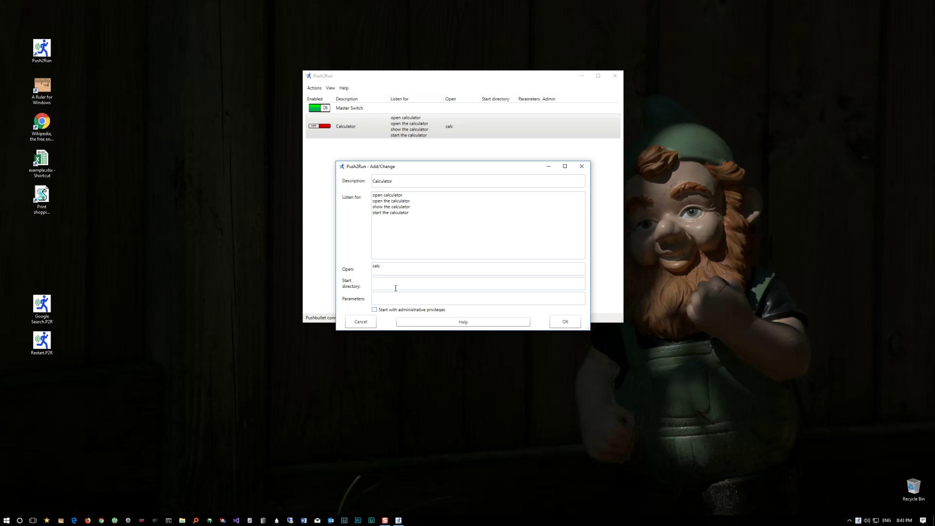
{"action": "left_click", "coordinate": [565, 322]}
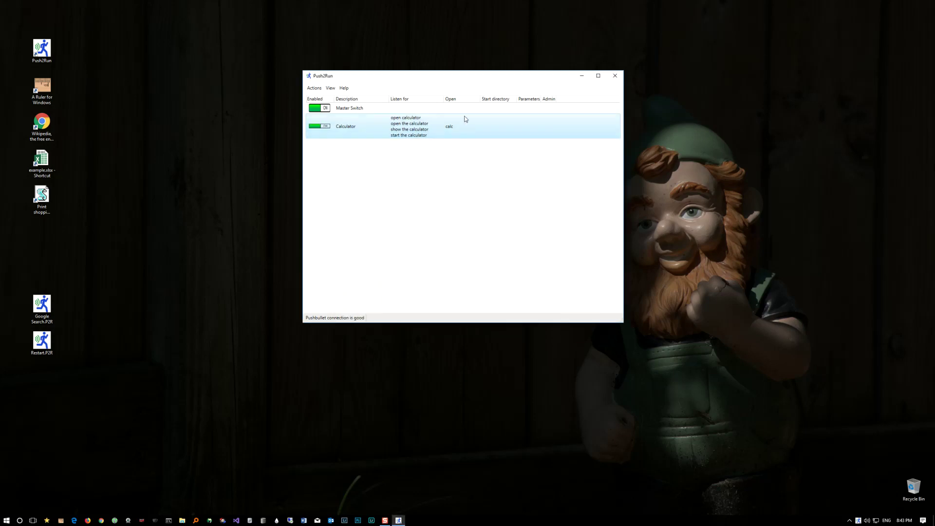
- Add the phrase "open a calculator" from the session log to the Calculator entry, and close the log
{"action": "left_click_drag", "start_coordinate": [469, 78], "coordinate": [536, 78]}
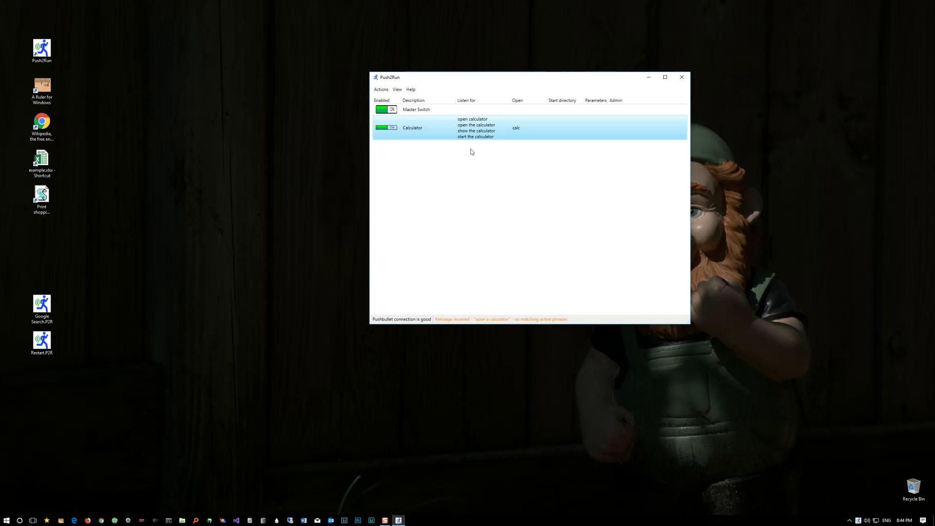
{"action": "left_click_drag", "start_coordinate": [509, 80], "coordinate": [555, 73]}
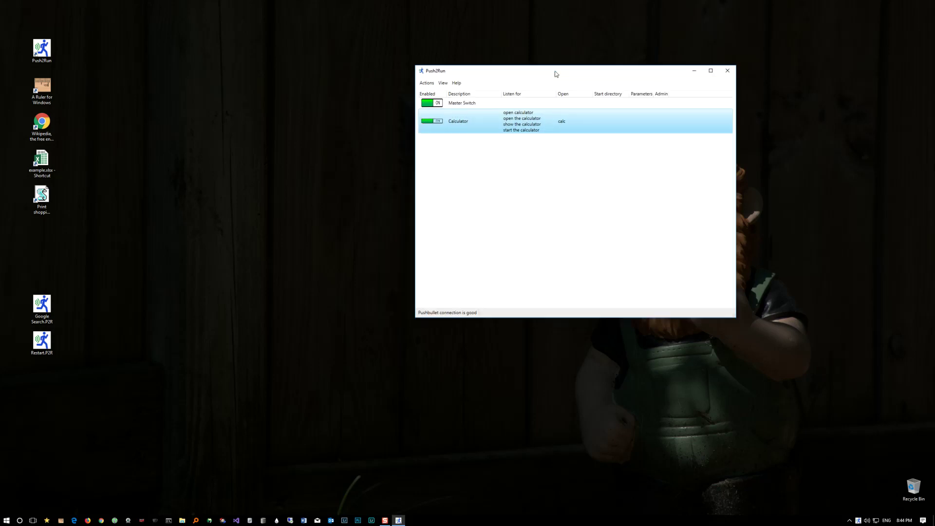
{"action": "left_click", "coordinate": [444, 83]}
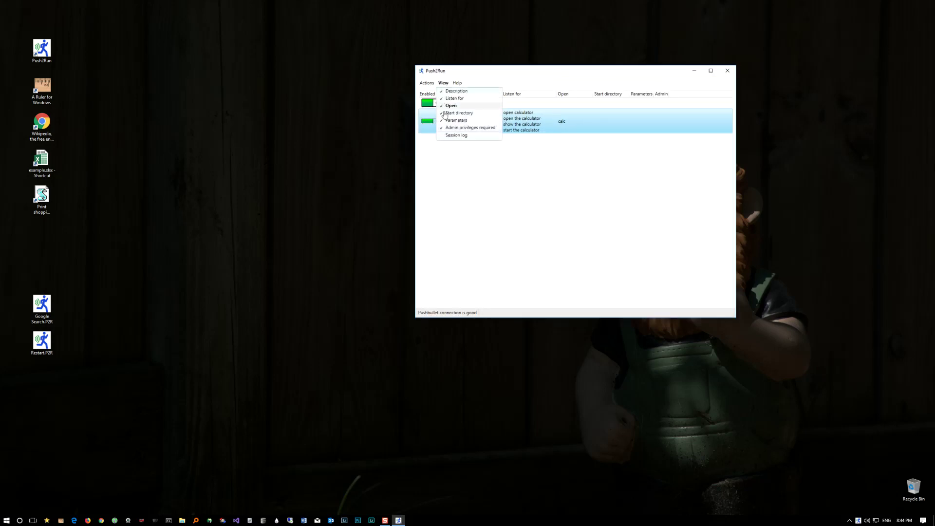
{"action": "left_click", "coordinate": [449, 136]}
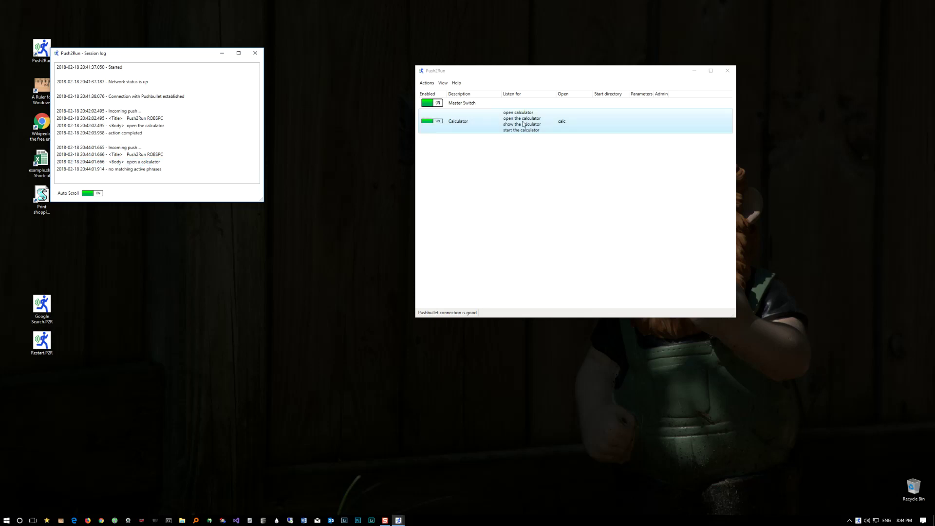
{"action": "left_click_drag", "start_coordinate": [129, 164], "coordinate": [517, 123]}
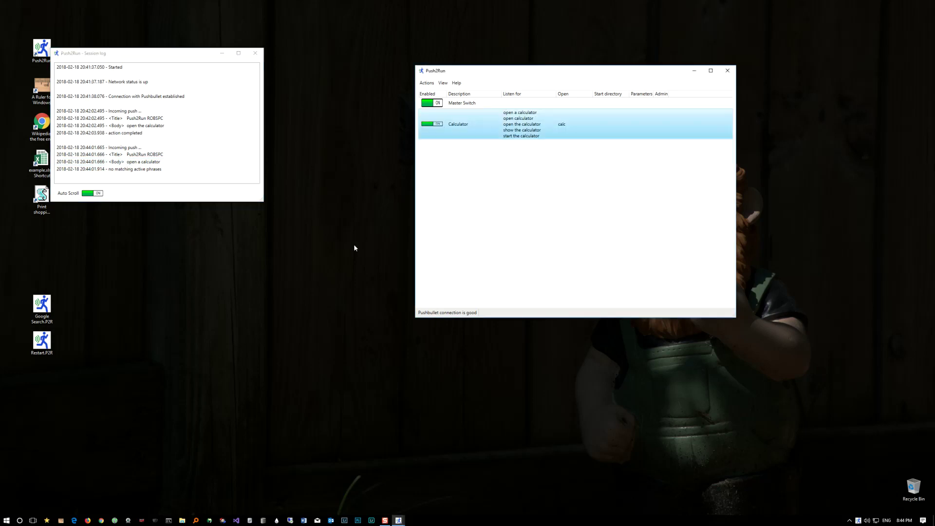
{"action": "left_click", "coordinate": [255, 53]}
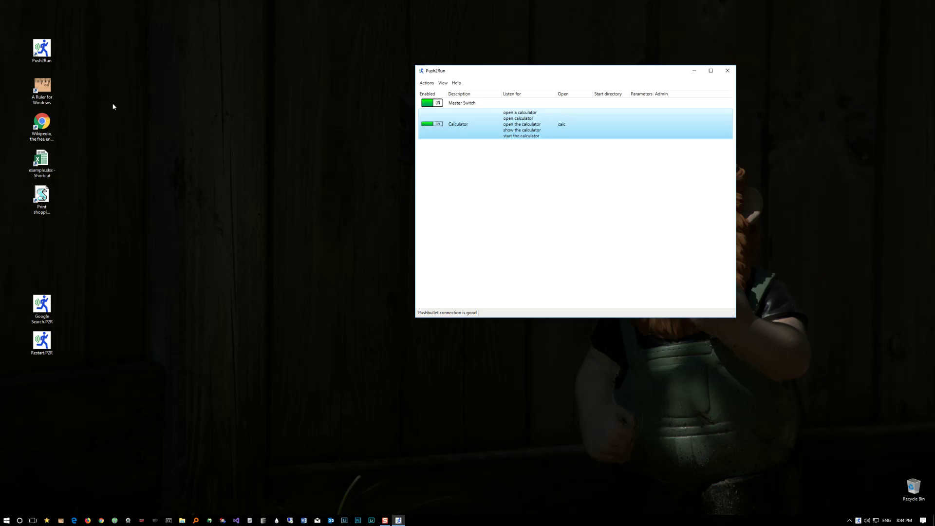
- Create an entry from the A Ruler for Windows desktop shortcut, keeping its suggested phrases, and enable it, closing the launched ruler
{"action": "left_click_drag", "start_coordinate": [51, 89], "coordinate": [498, 177]}
{"action": "left_click_drag", "start_coordinate": [498, 179], "coordinate": [498, 179]}
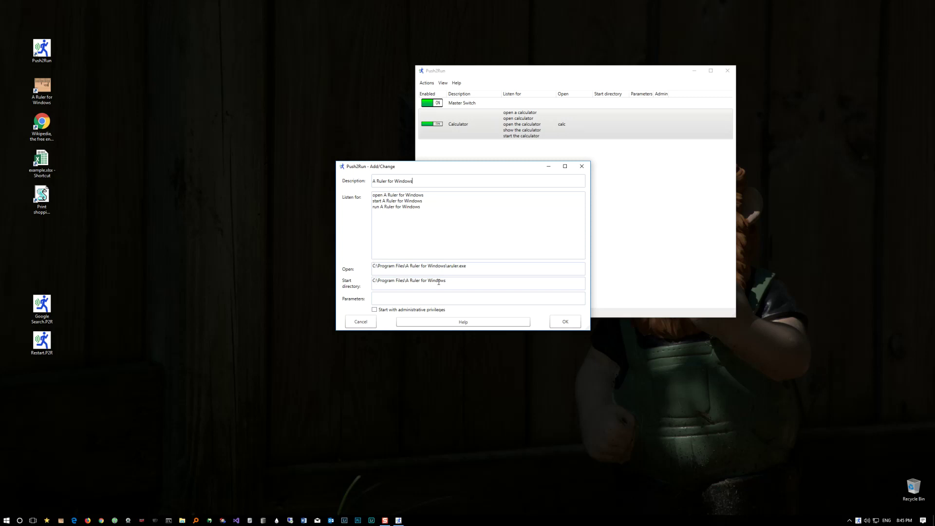
{"action": "left_click", "coordinate": [574, 323]}
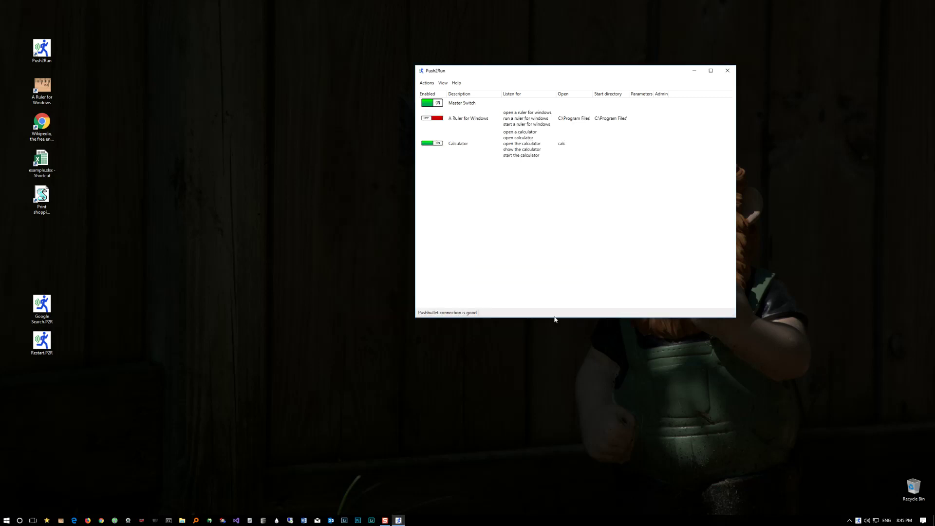
{"action": "left_click", "coordinate": [436, 119]}
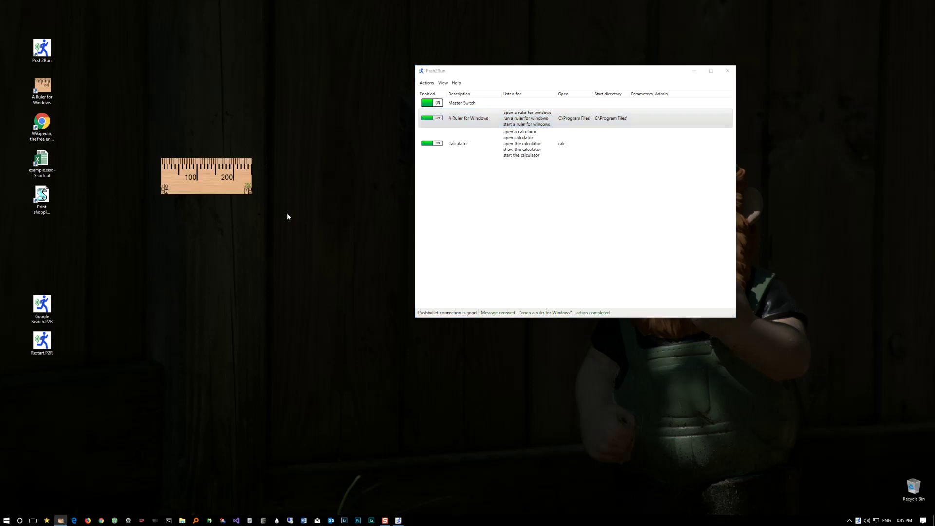
{"action": "left_click", "coordinate": [250, 193]}
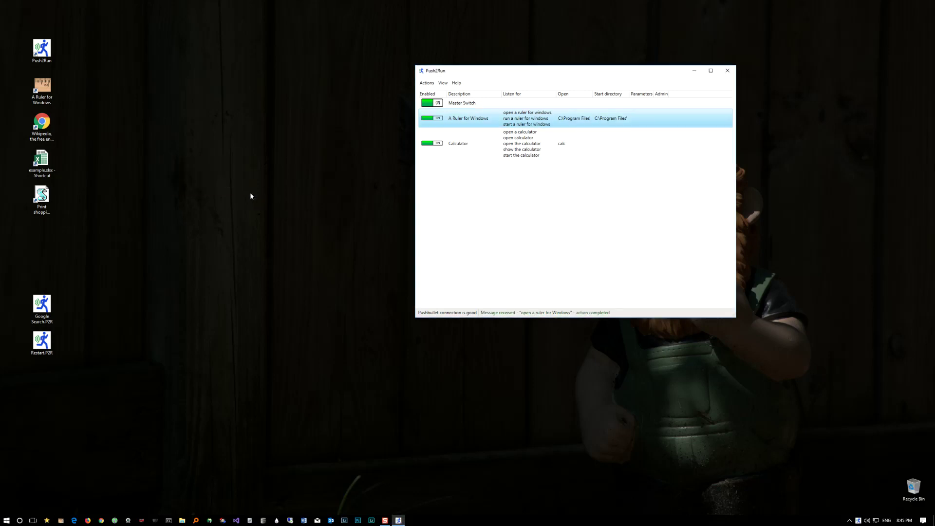
- Create and enable an entry from the Wikipedia desktop shortcut that listens for "open wikipedia", closing the launched page
{"action": "left_click_drag", "start_coordinate": [42, 124], "coordinate": [479, 192]}
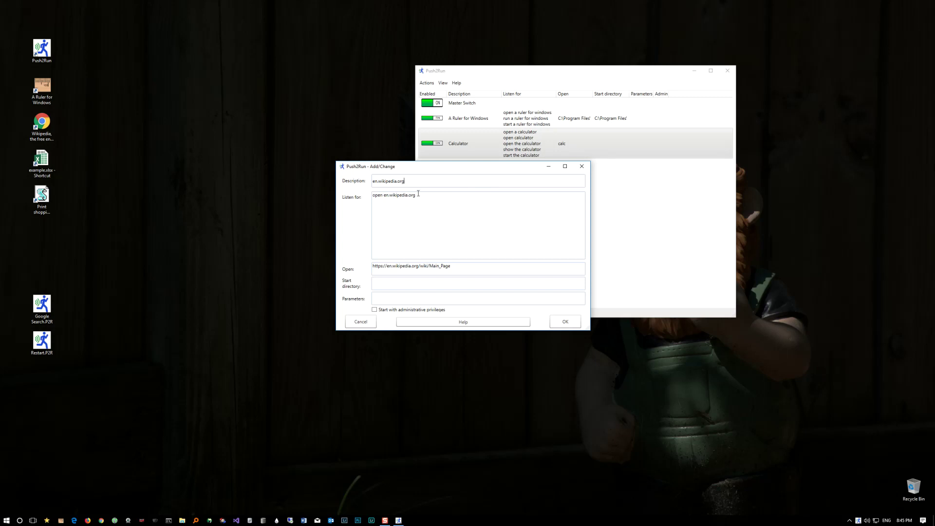
{"action": "key", "text": "BackSpace"}
{"action": "key", "text": "BackSpace"}
{"action": "key", "text": "BackSpace"}
{"action": "key", "text": "BackSpace"}
{"action": "key", "text": "BackSpace"}
{"action": "key", "text": "BackSpace"}
{"action": "key", "text": "BackSpace"}
{"action": "left_click", "coordinate": [577, 324]}
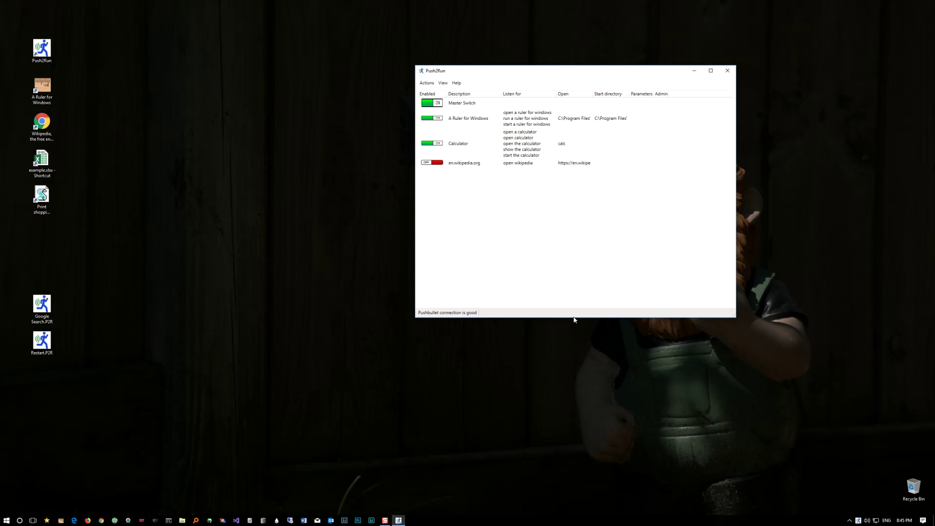
{"action": "left_click", "coordinate": [438, 163]}
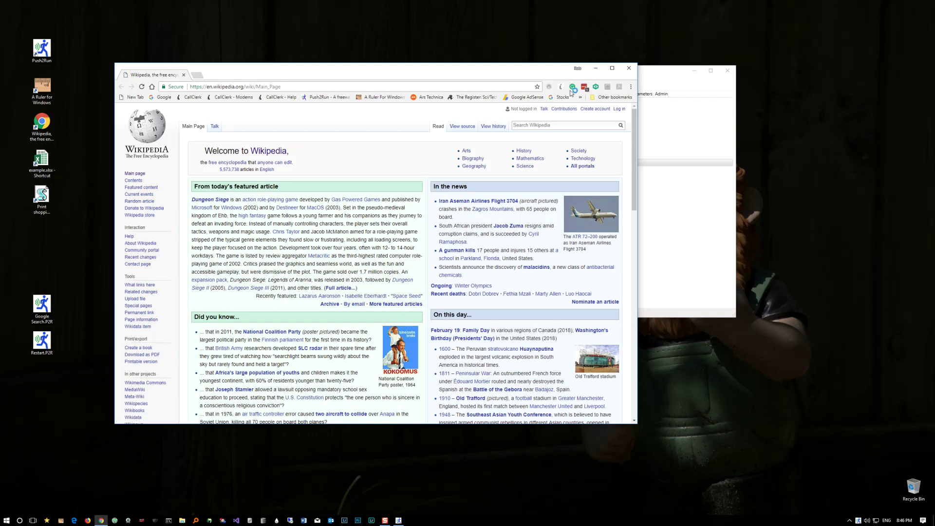
{"action": "left_click", "coordinate": [629, 69]}
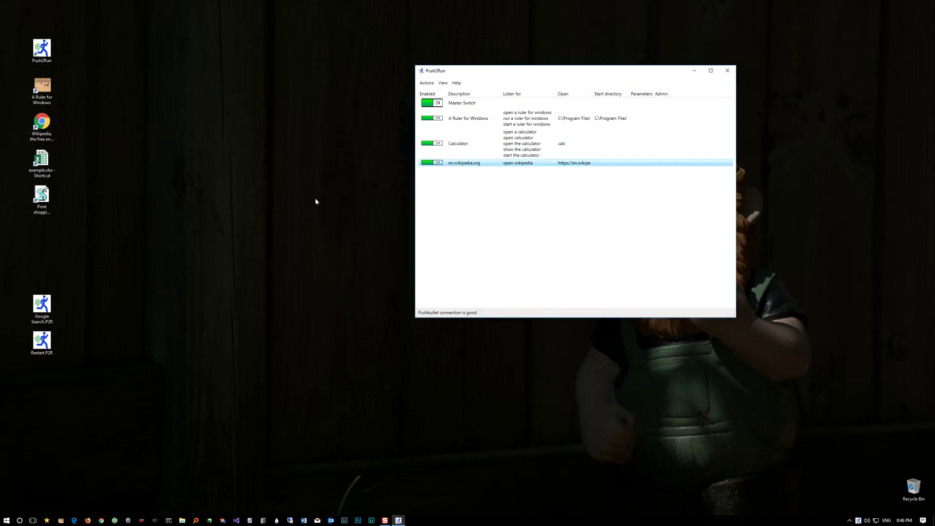
- Check the example.xlsx spreadsheet and create an entry from its shortcut that listens for "open example spreadsheet"
{"action": "double_click", "coordinate": [45, 160]}
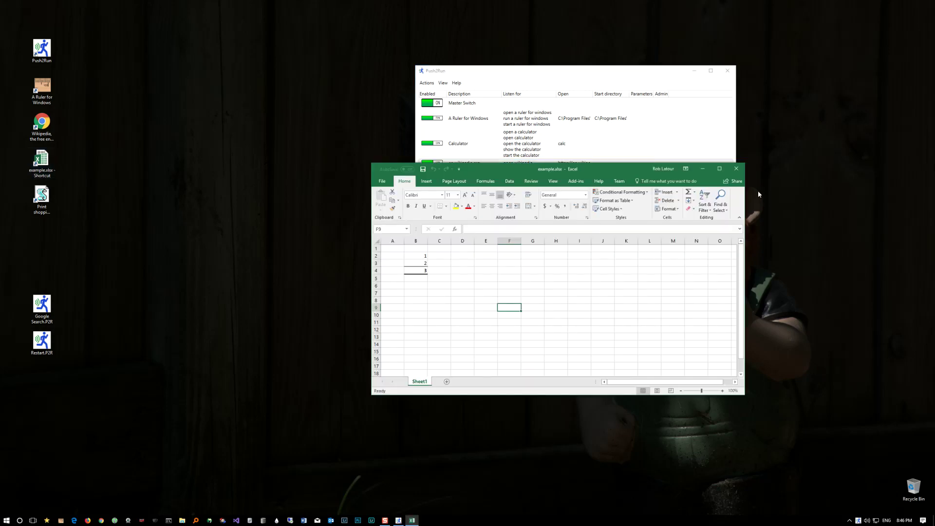
{"action": "left_click", "coordinate": [737, 171]}
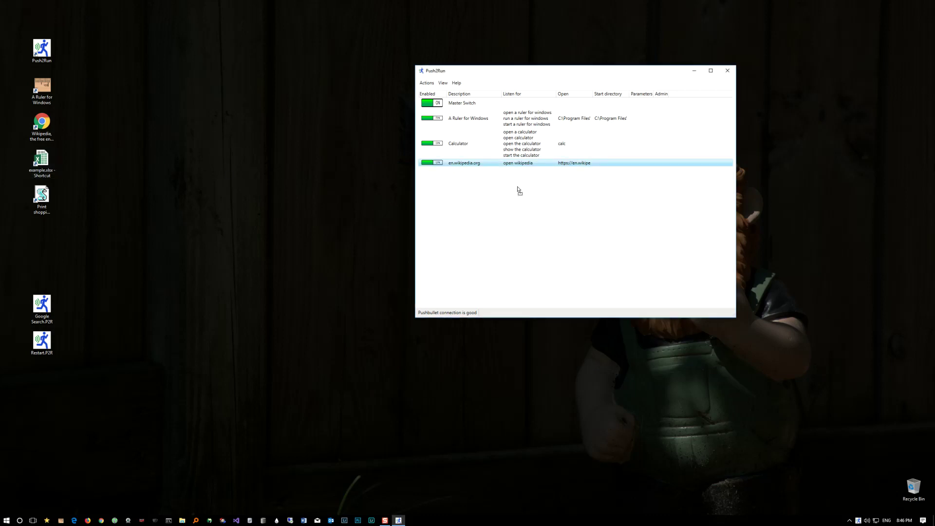
{"action": "left_click_drag", "start_coordinate": [519, 191], "coordinate": [518, 190]}
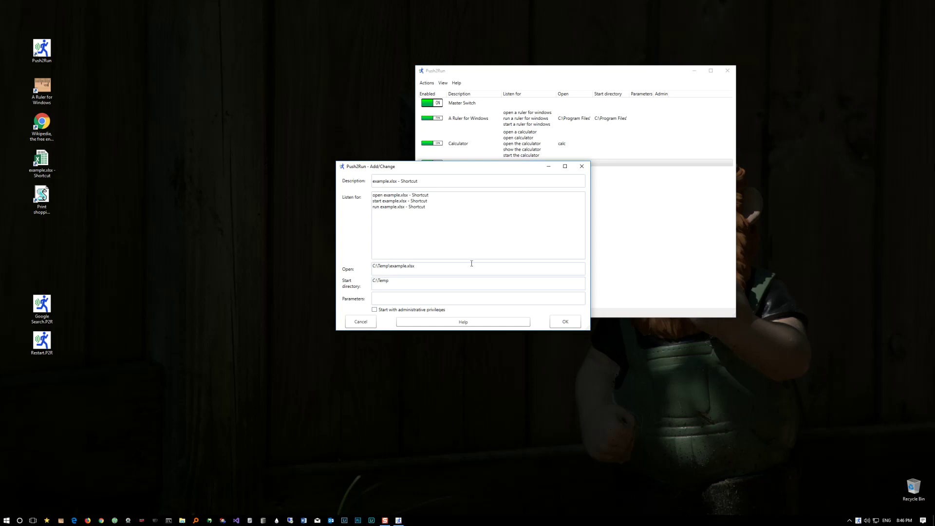
{"action": "left_click_drag", "start_coordinate": [401, 194], "coordinate": [491, 212]}
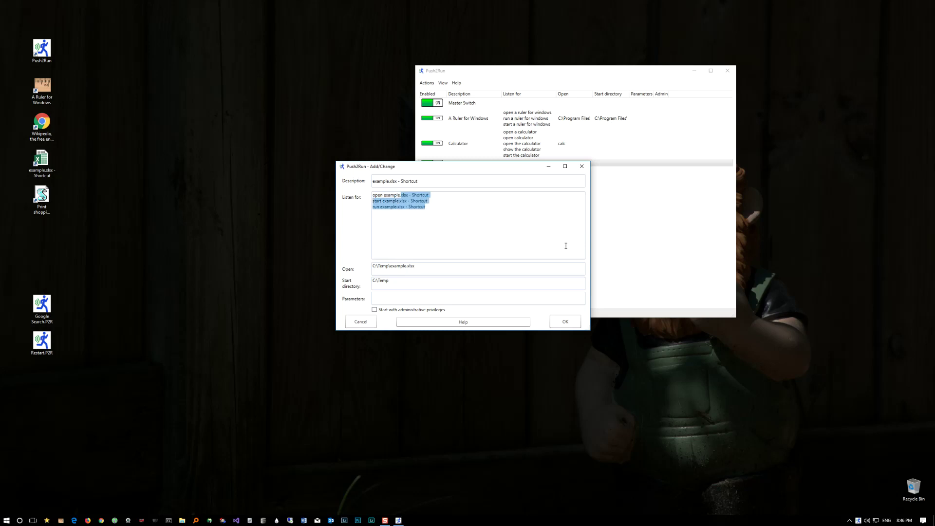
{"action": "key", "text": "Delete"}
{"action": "type", "text": "spreadshee"}
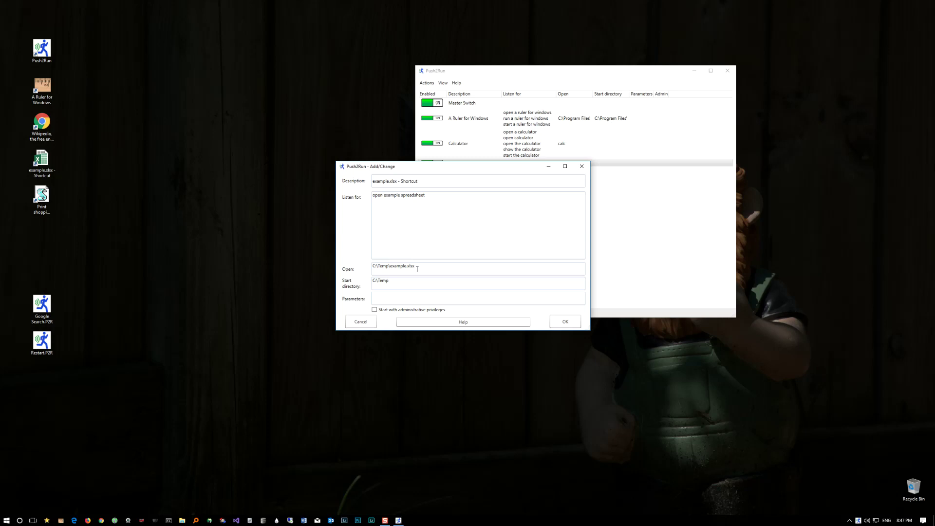
{"action": "left_click", "coordinate": [558, 321]}
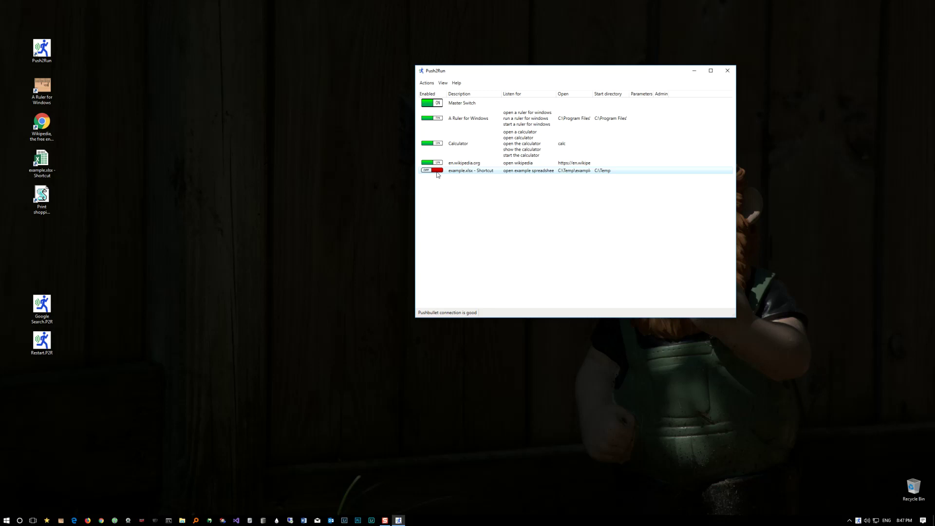
- Toggle the example.xlsx entry, the Calculator entry and the Master Switch, returning each to its original setting
{"action": "left_click", "coordinate": [440, 171]}
{"action": "left_click", "coordinate": [440, 172]}
{"action": "left_click", "coordinate": [441, 144]}
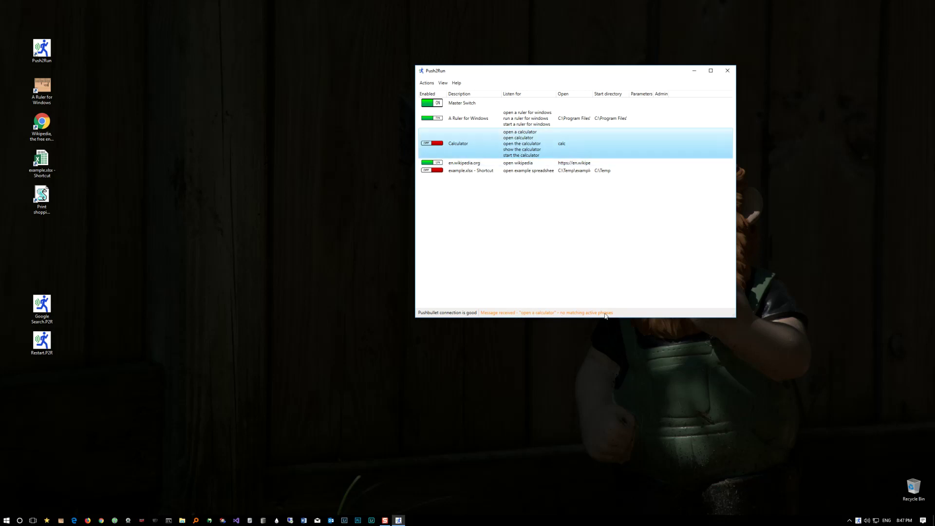
{"action": "left_click", "coordinate": [440, 144]}
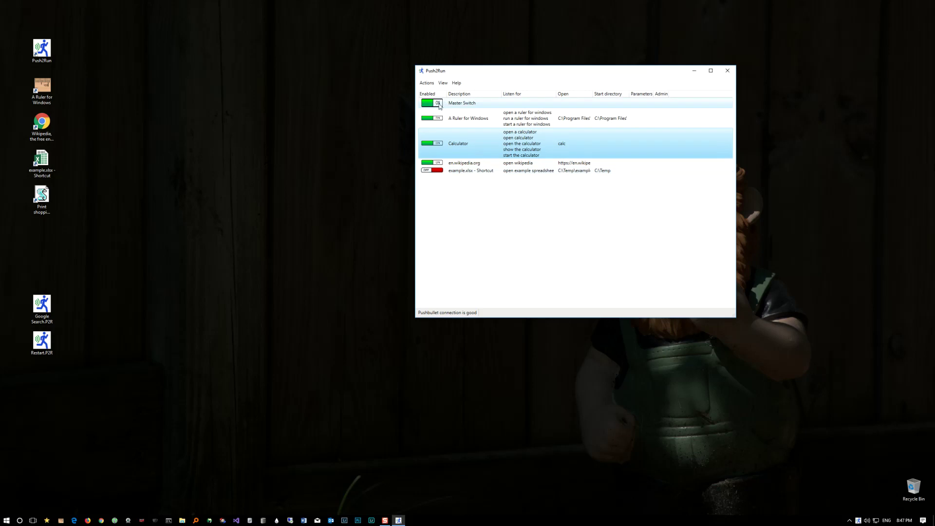
{"action": "left_click", "coordinate": [438, 103]}
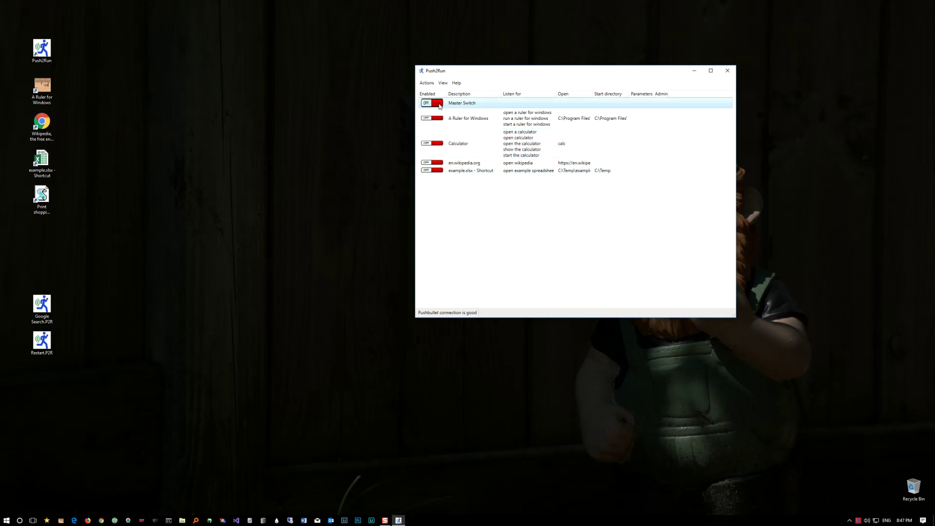
{"action": "left_click", "coordinate": [438, 103]}
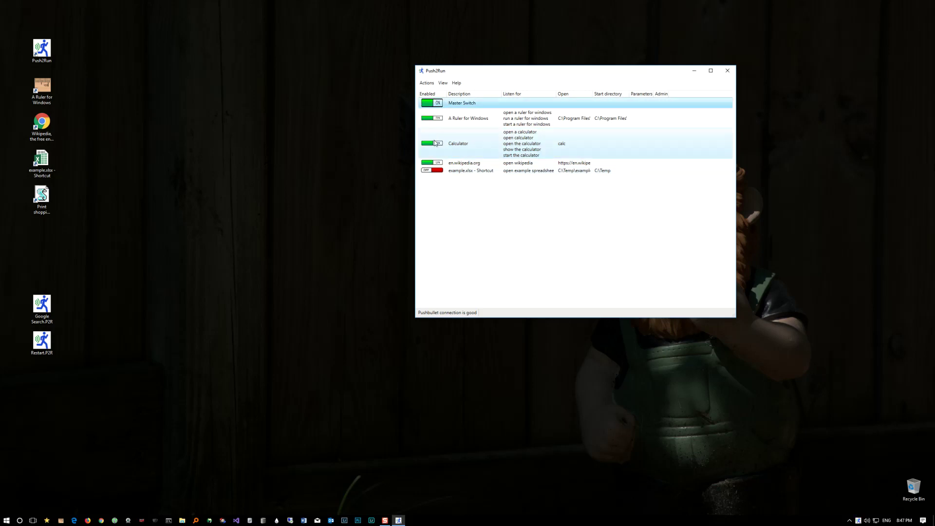
{"action": "left_click", "coordinate": [439, 104]}
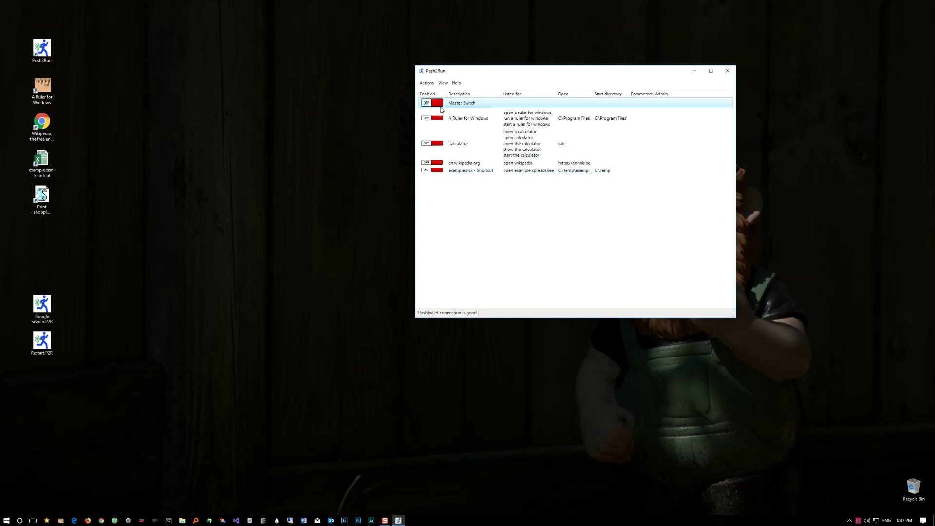
{"action": "left_click", "coordinate": [440, 104]}
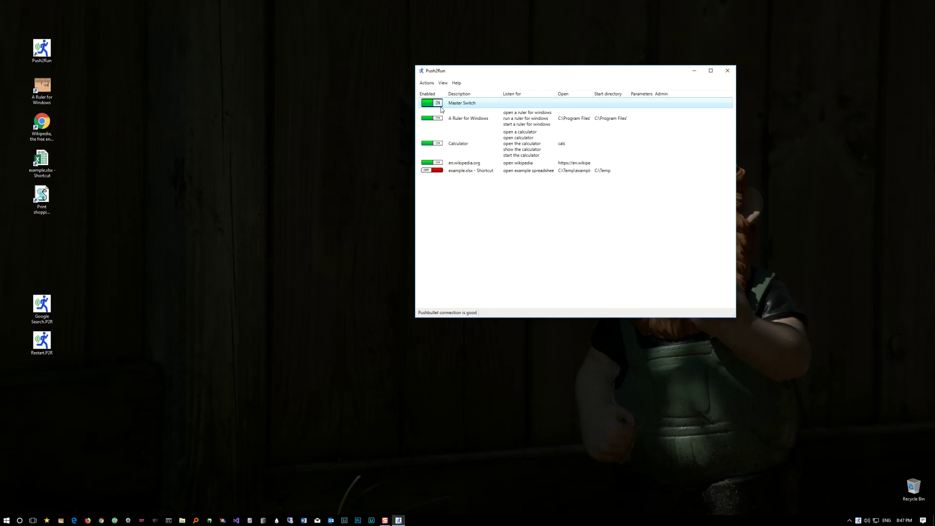
- Enable the example.xlsx entry, close the launched spreadsheet and review the entry's settings
{"action": "left_click", "coordinate": [436, 170]}
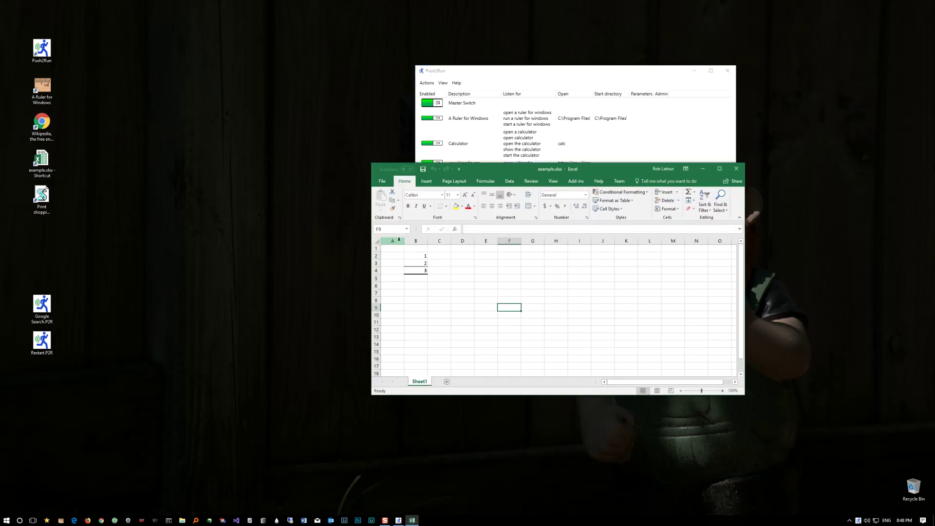
{"action": "left_click", "coordinate": [736, 169]}
{"action": "double_click", "coordinate": [526, 172]}
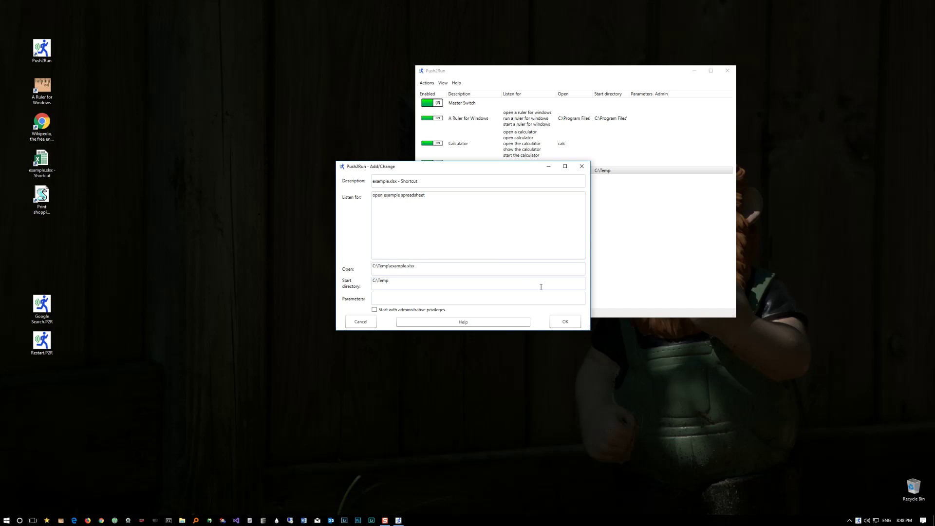
{"action": "left_click", "coordinate": [557, 320]}
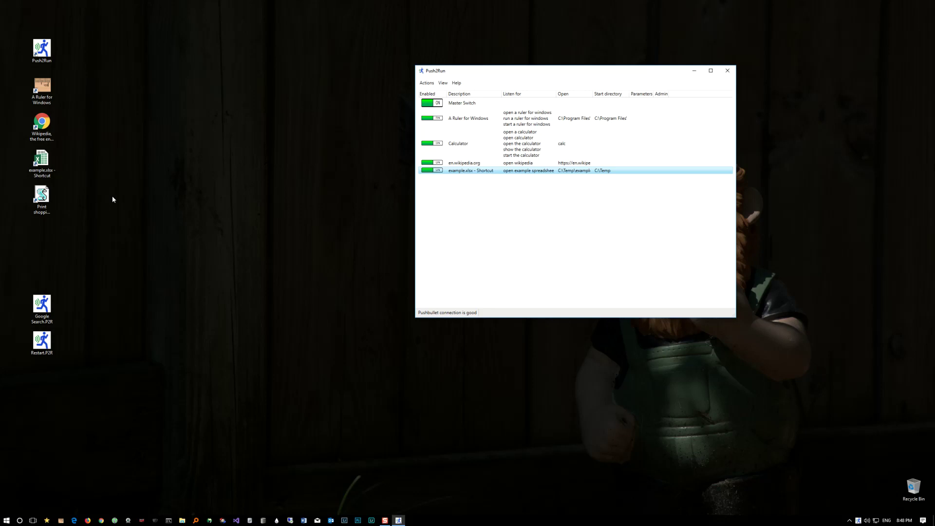
- Start a new entry from the Print shopping list desktop shortcut and set its description to "Print shopping list"
{"action": "left_click_drag", "start_coordinate": [51, 199], "coordinate": [511, 213]}
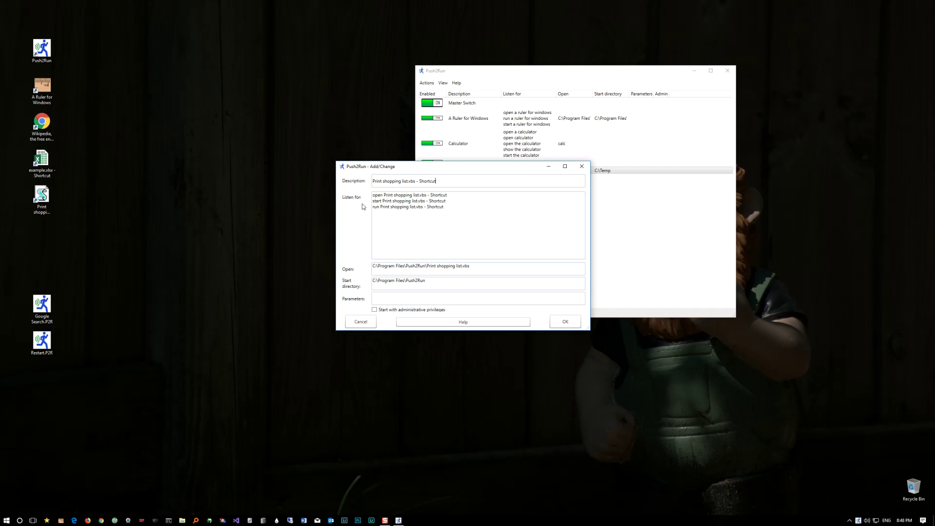
{"action": "key", "text": "BackSpace"}
{"action": "key", "text": "BackSpace"}
{"action": "key", "text": "BackSpace"}
{"action": "key", "text": "BackSpace"}
{"action": "key", "text": "BackSpace"}
{"action": "key", "text": "BackSpace"}
{"action": "key", "text": "BackSpace"}
- Replace all the suggested listening phrases with the single phrase "print my shopping list"
{"action": "left_click_drag", "start_coordinate": [384, 195], "coordinate": [444, 207]}
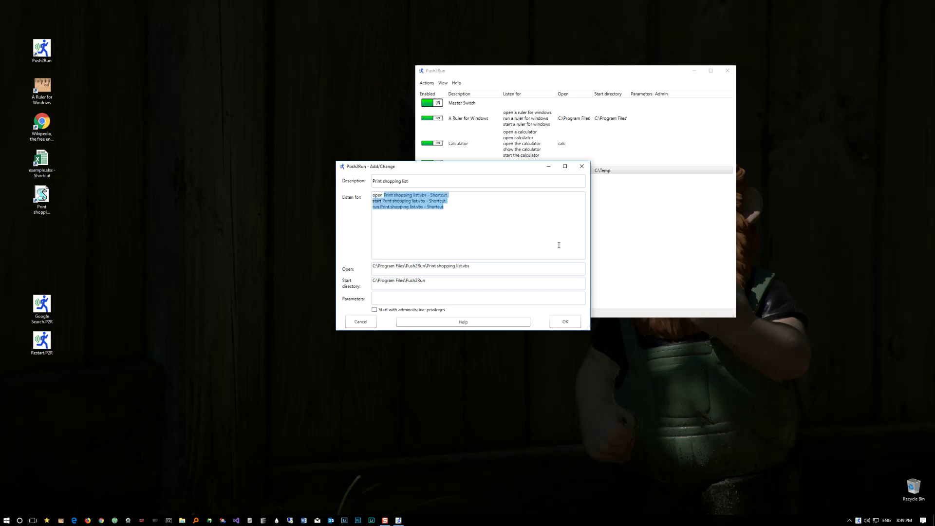
{"action": "key", "text": "BackSpace"}
{"action": "key", "text": "BackSpace"}
{"action": "key", "text": "BackSpace"}
{"action": "key", "text": "BackSpace"}
{"action": "key", "text": "BackSpace"}
{"action": "key", "text": "BackSpace"}
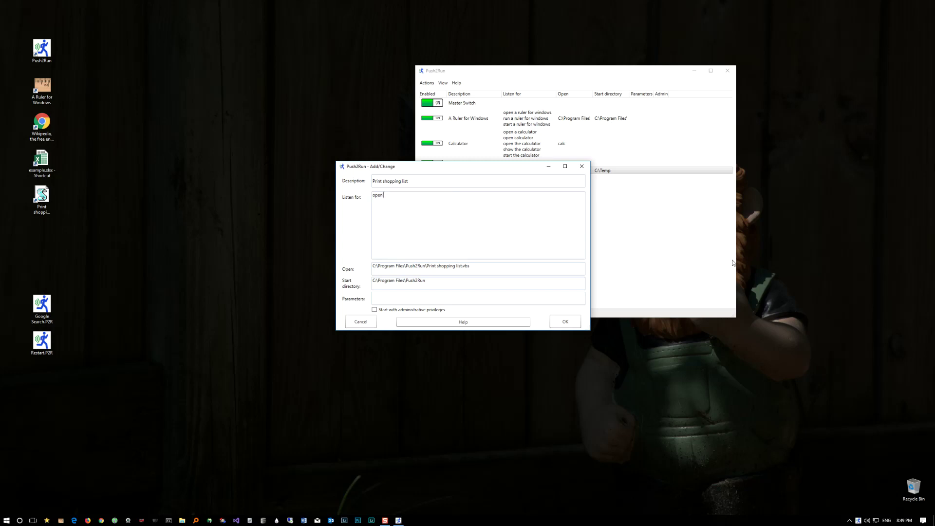
{"action": "type", "text": "print my shopping list"}
- Copy the script's folder path from the entry and open C:\Program Files\Push2Run in File Explorer
{"action": "left_click_drag", "start_coordinate": [426, 267], "coordinate": [339, 266]}
{"action": "right_click", "coordinate": [390, 268]}
{"action": "left_click", "coordinate": [398, 279]}
{"action": "left_click", "coordinate": [183, 520]}
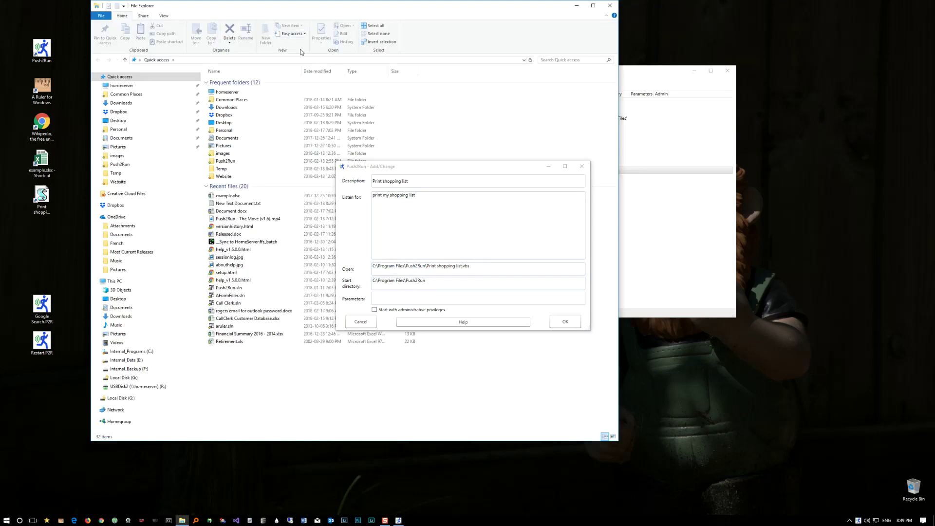
{"action": "left_click", "coordinate": [301, 59]}
{"action": "key", "text": "ctrl+v"}
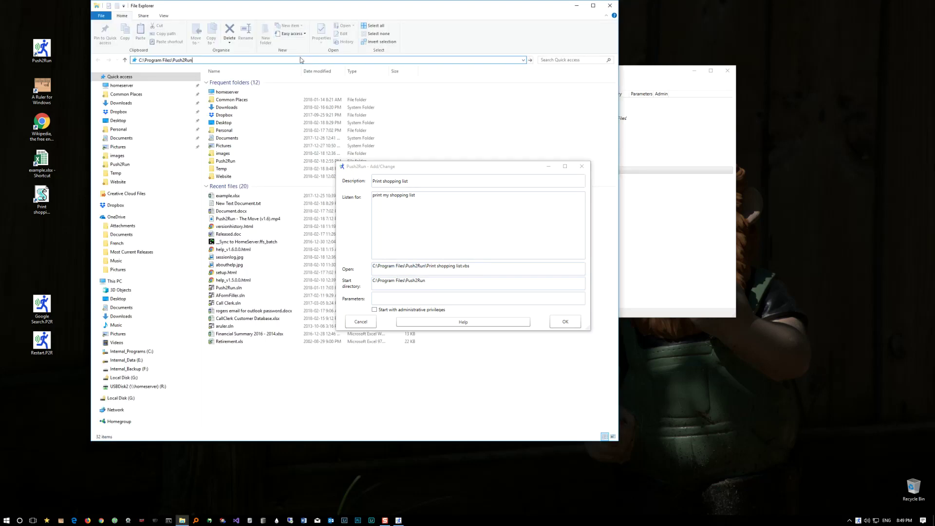
{"action": "key", "text": "Return"}
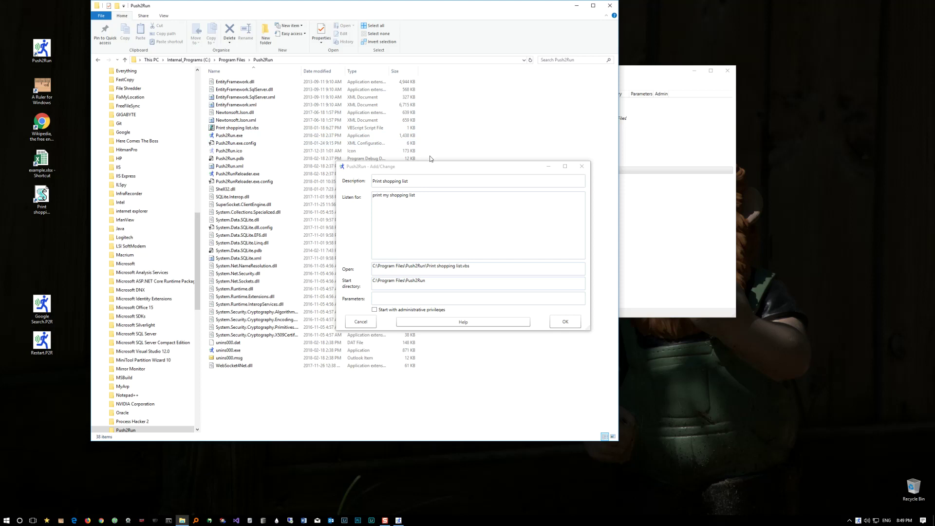
- Move the entry dialog aside, examine the code of Print shopping list.vbs in Notepad++ and close the editor
{"action": "left_click_drag", "start_coordinate": [429, 167], "coordinate": [558, 145]}
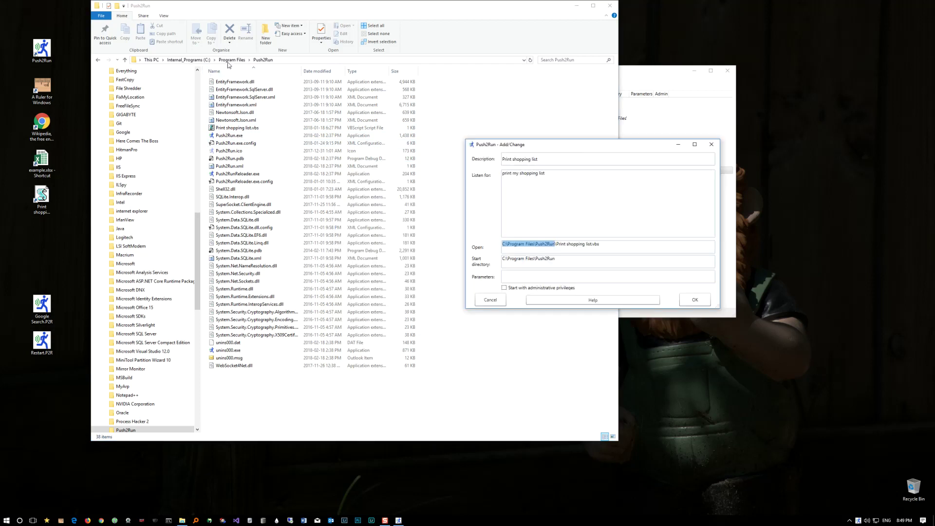
{"action": "right_click", "coordinate": [220, 129]}
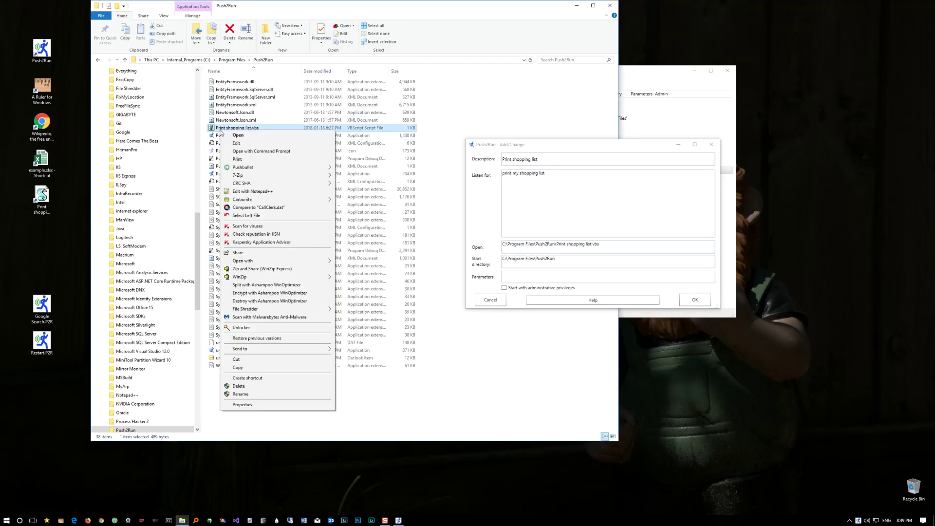
{"action": "left_click", "coordinate": [272, 191]}
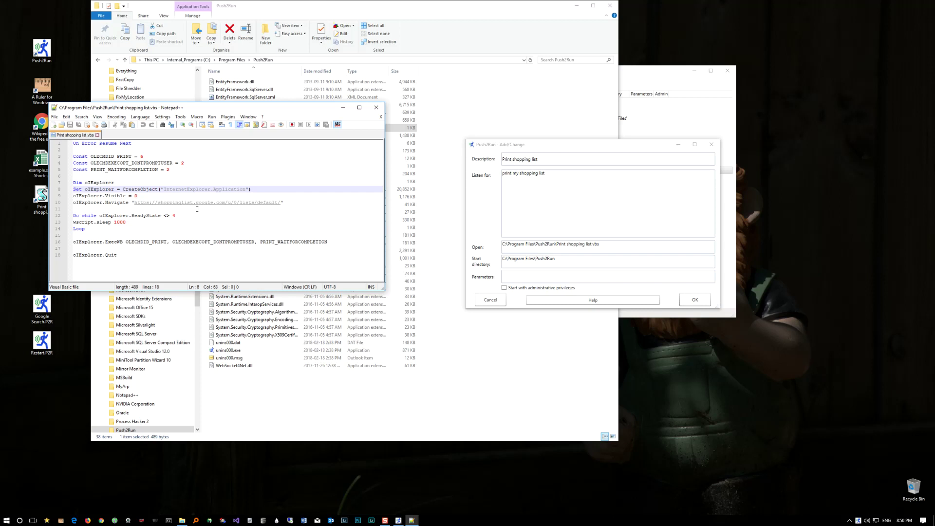
{"action": "left_click", "coordinate": [376, 108]}
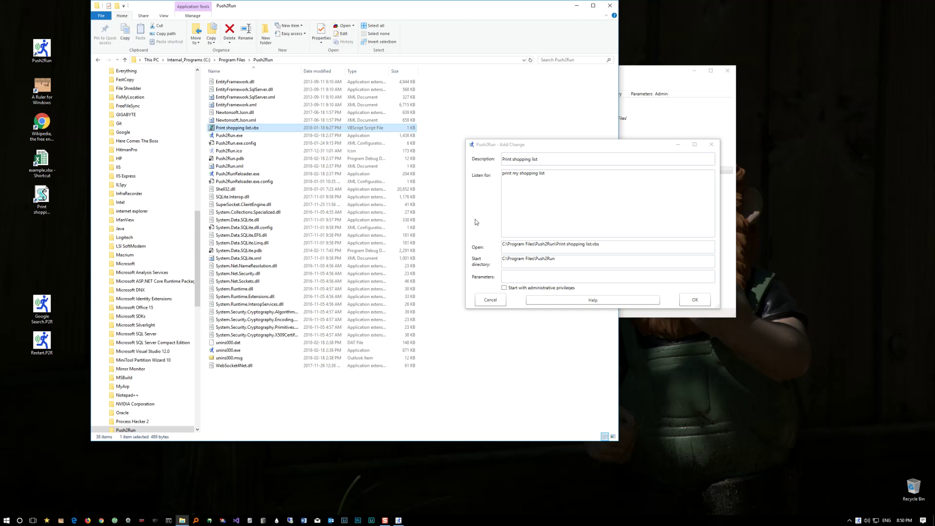
- Close the folder window, save the Print shopping list entry and enable it
{"action": "left_click", "coordinate": [604, 9]}
{"action": "left_click", "coordinate": [693, 301]}
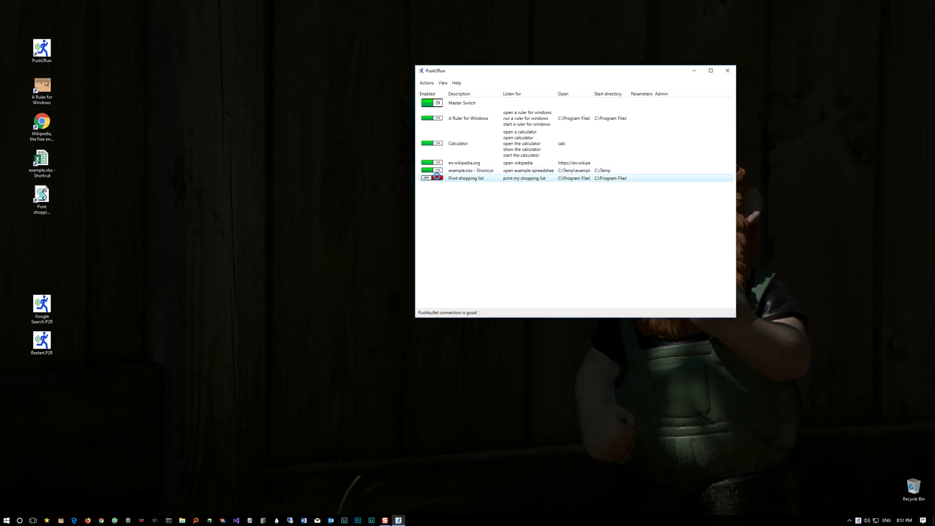
{"action": "left_click", "coordinate": [436, 177]}
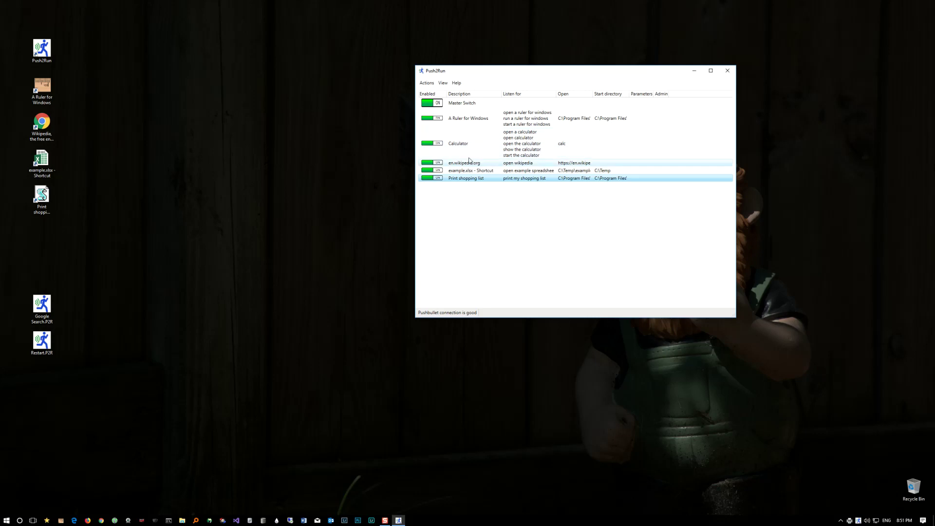
- Export the Calculator entry to the desktop as a P2R file and import that file as a duplicate entry
{"action": "left_click_drag", "start_coordinate": [468, 134], "coordinate": [256, 134]}
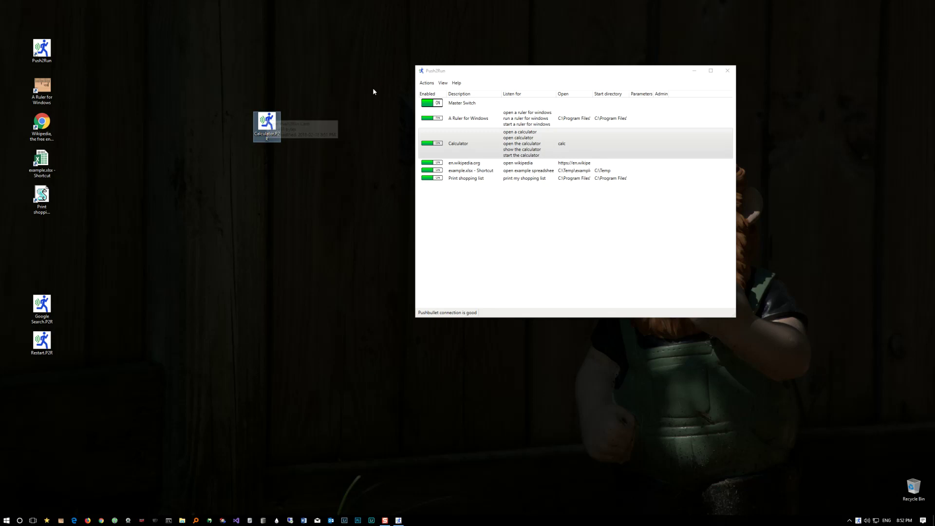
{"action": "double_click", "coordinate": [264, 127]}
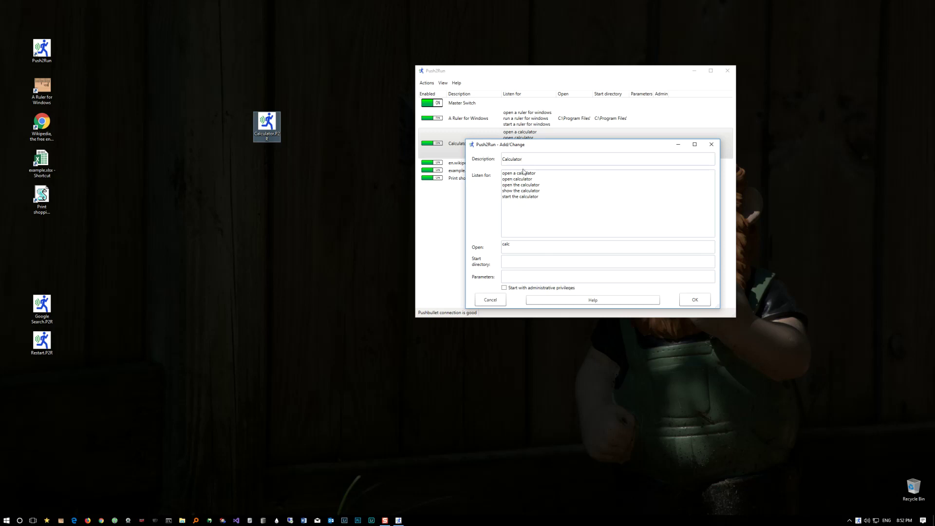
{"action": "left_click", "coordinate": [695, 300]}
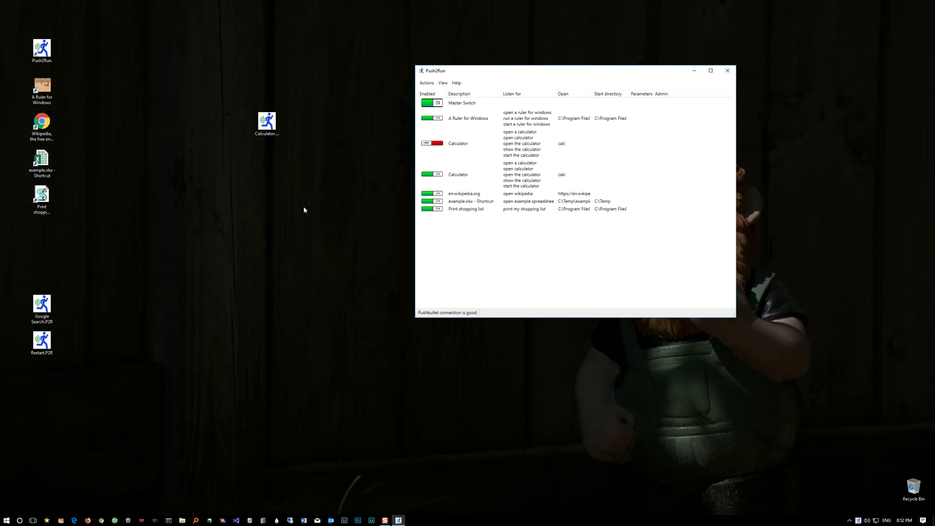
- Delete the disabled duplicate Calculator entry and move the exported Calculator file to the Recycle Bin
{"action": "right_click", "coordinate": [457, 148]}
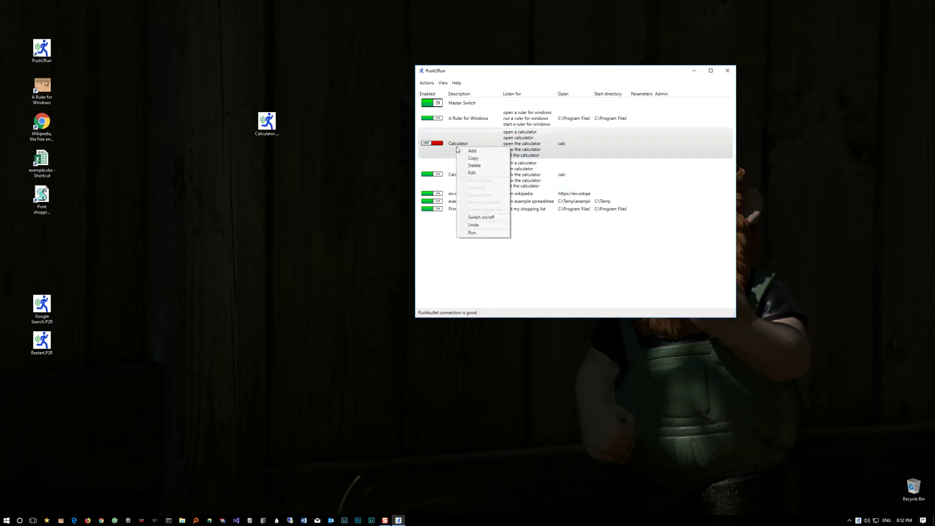
{"action": "left_click", "coordinate": [475, 165]}
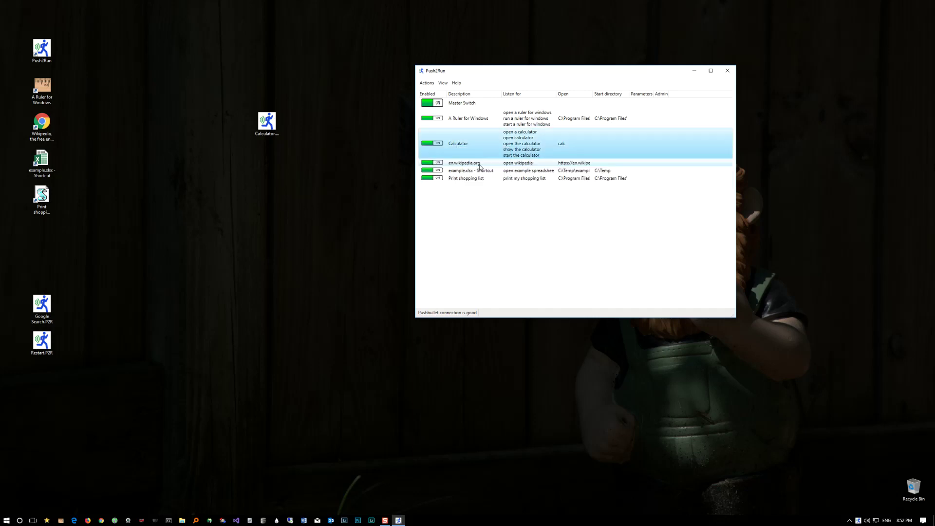
{"action": "left_click", "coordinate": [265, 125]}
{"action": "left_click_drag", "start_coordinate": [264, 124], "coordinate": [905, 486]}
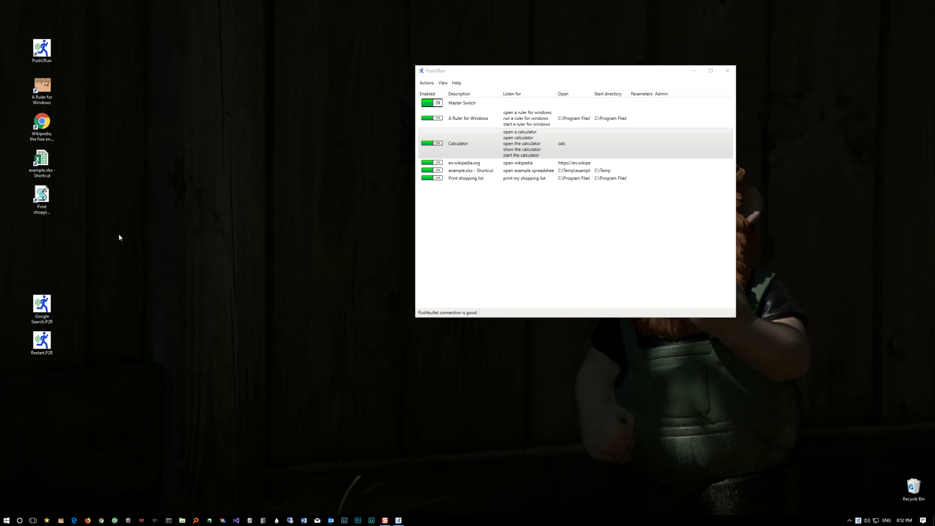
- Examine the contents of the desktop file Google Search.P2R in Notepad++ and close the editor
{"action": "right_click", "coordinate": [49, 298]}
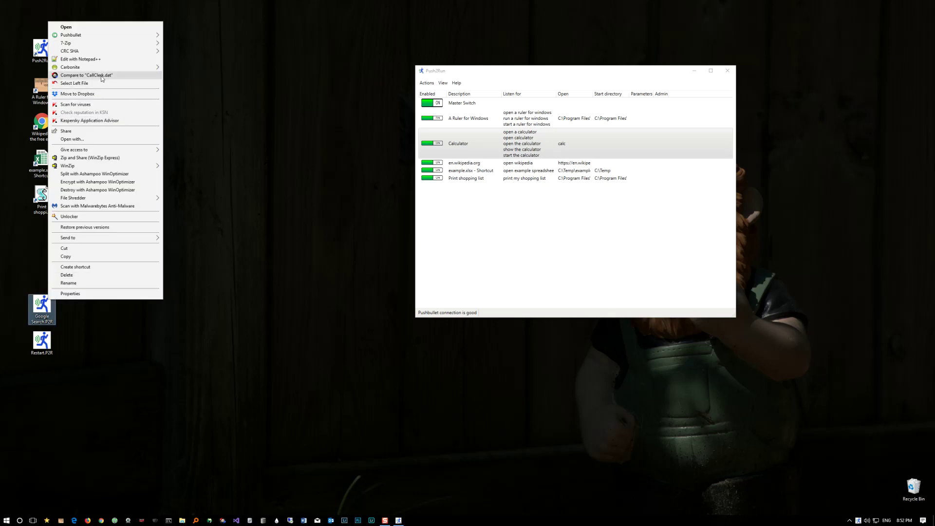
{"action": "left_click", "coordinate": [80, 58]}
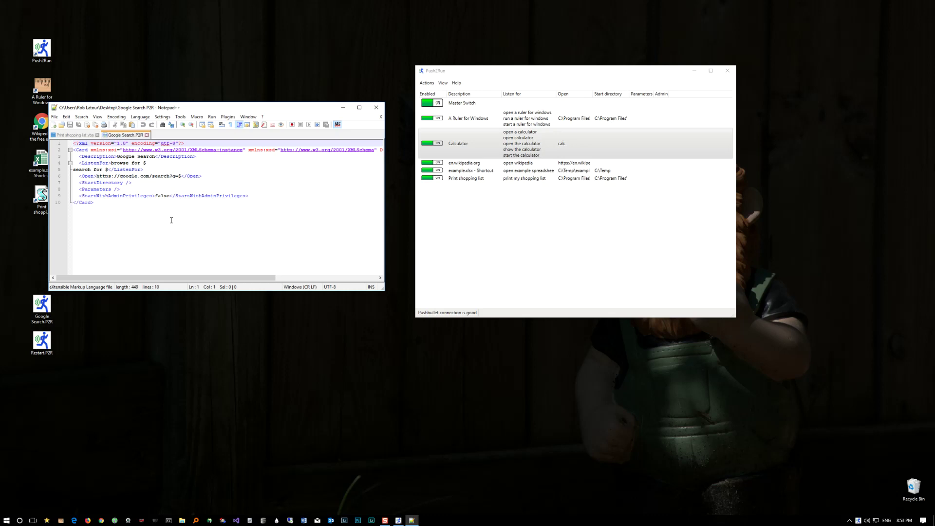
{"action": "left_click", "coordinate": [377, 108]}
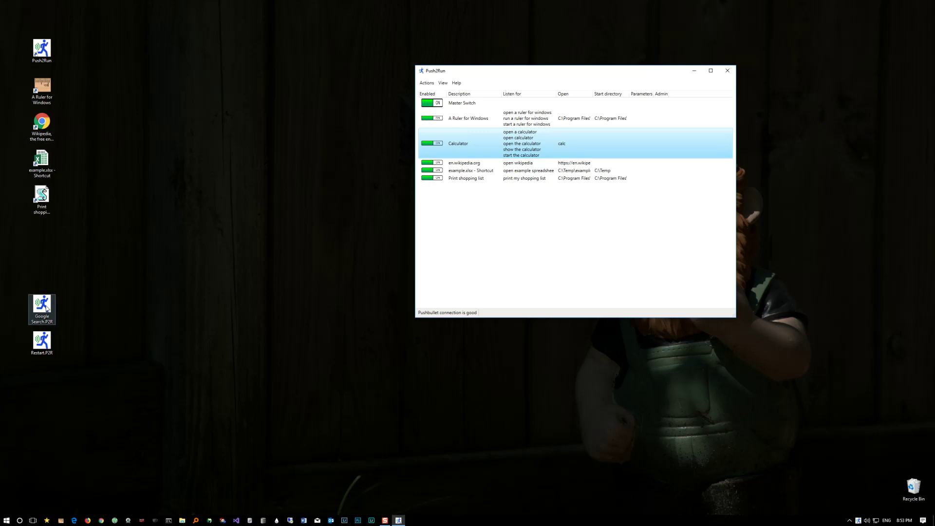
- Add and enable an entry from Google Search.P2R that listens for "browse for $" and "search for $", closing the launched search page
{"action": "left_click_drag", "start_coordinate": [47, 308], "coordinate": [486, 222]}
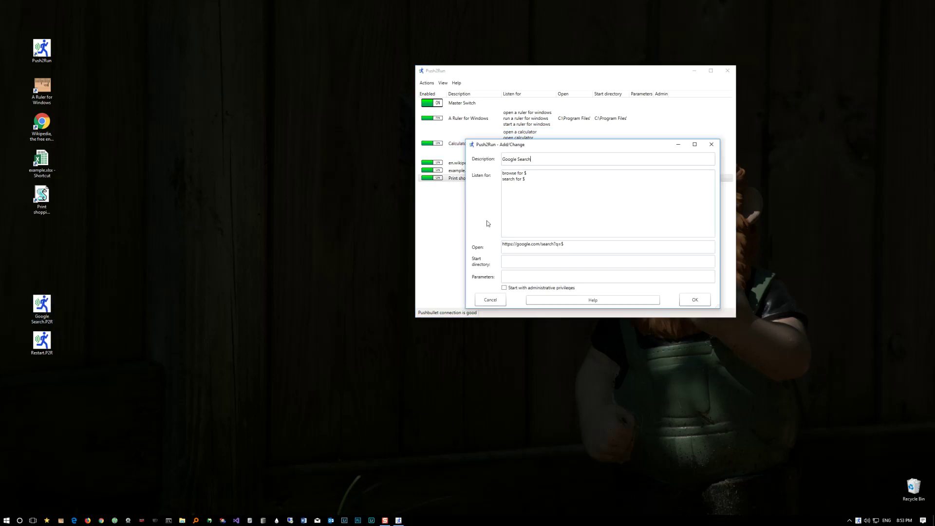
{"action": "left_click", "coordinate": [528, 175]}
{"action": "left_click", "coordinate": [692, 299]}
{"action": "left_click", "coordinate": [432, 180]}
{"action": "left_click", "coordinate": [432, 181]}
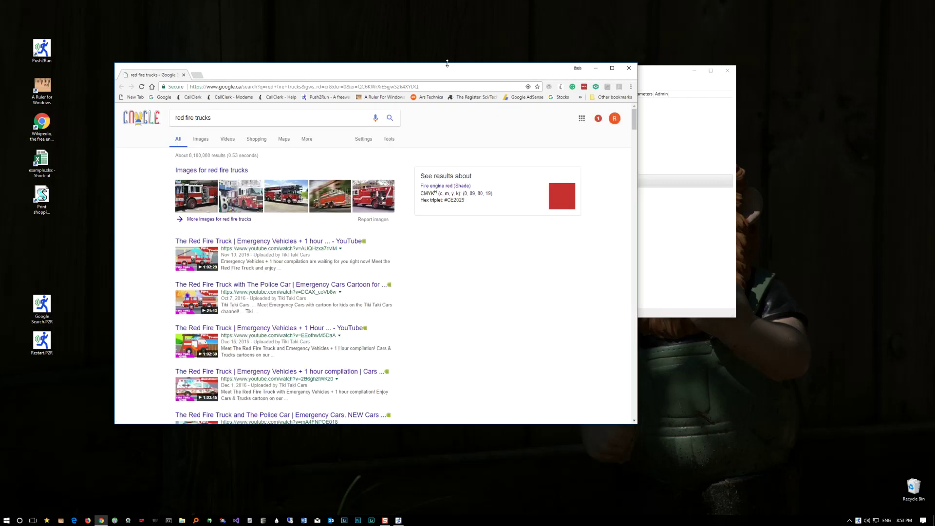
{"action": "left_click", "coordinate": [628, 69]}
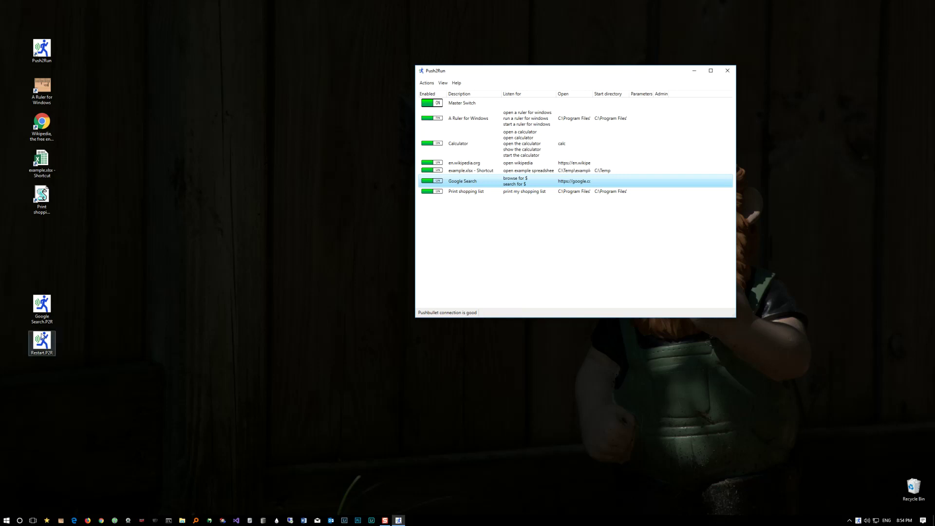
- Add the entry from Restart.P2R that runs shutdown for "restart" and "restart itself", returning the file to its place among the desktop icons
{"action": "left_click_drag", "start_coordinate": [42, 341], "coordinate": [202, 246]}
{"action": "double_click", "coordinate": [212, 271]}
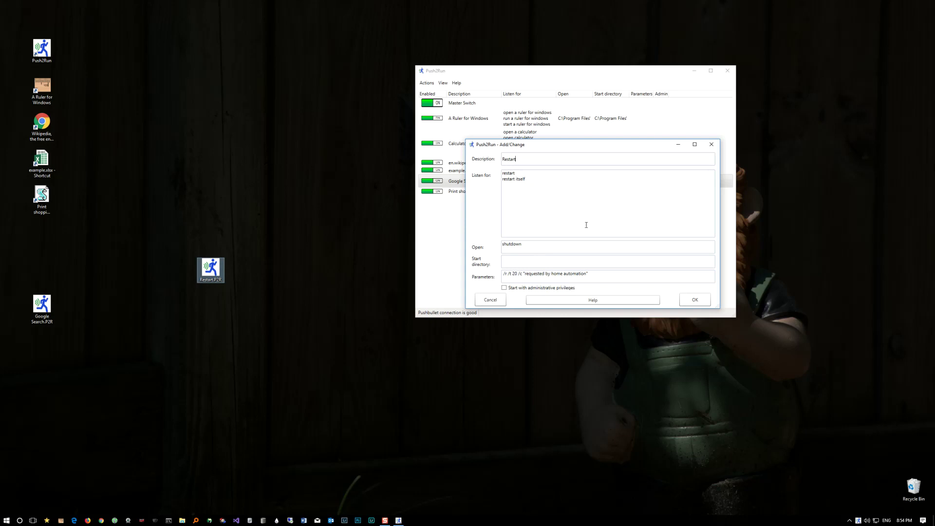
{"action": "left_click", "coordinate": [684, 298]}
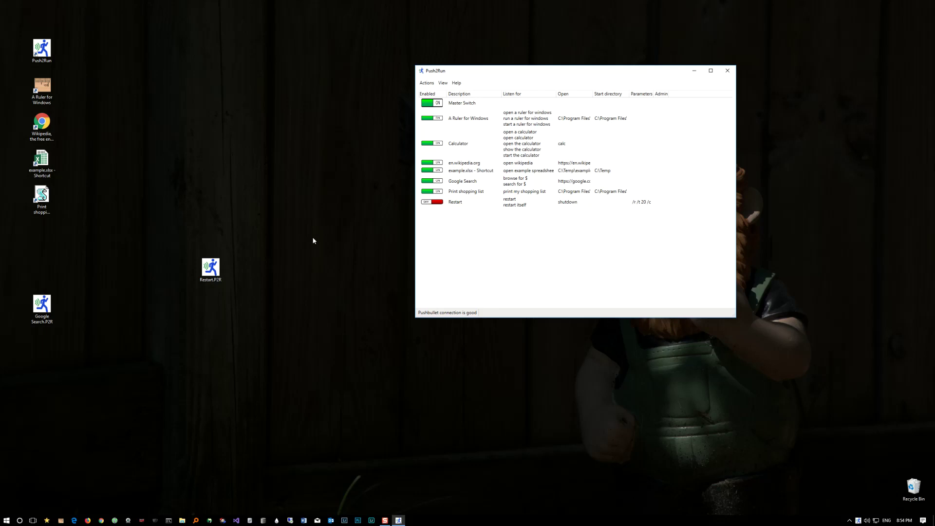
{"action": "left_click_drag", "start_coordinate": [210, 268], "coordinate": [42, 345]}
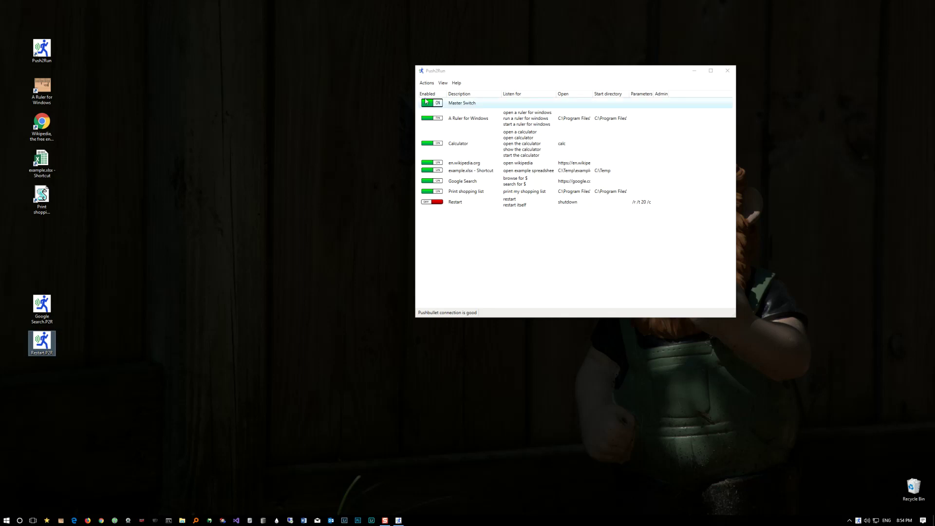
- Open a blank form for adding an entry and cancel it without entering any information
{"action": "left_click", "coordinate": [427, 83]}
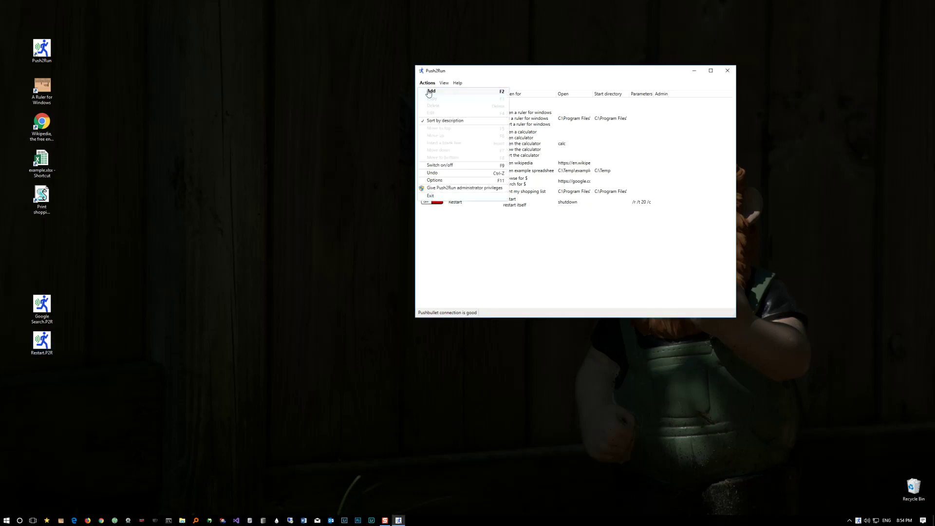
{"action": "left_click", "coordinate": [429, 92]}
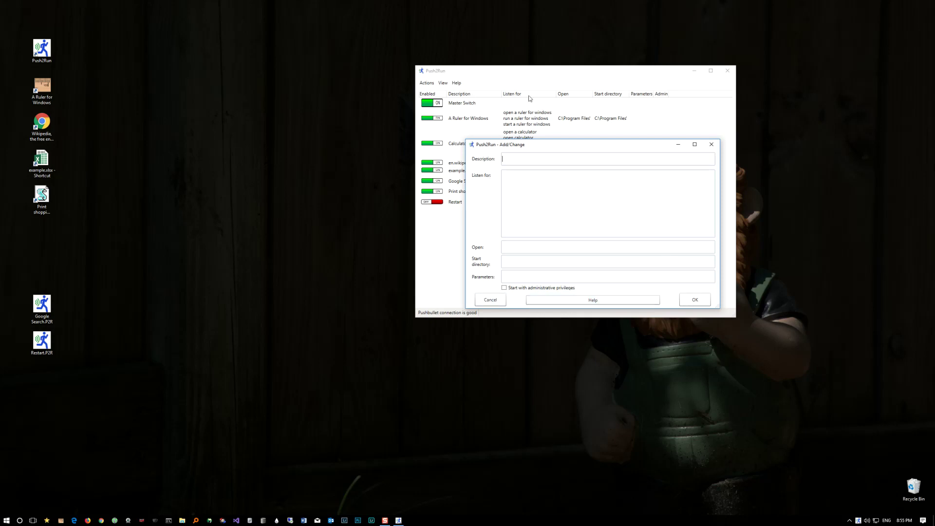
{"action": "left_click", "coordinate": [687, 297]}
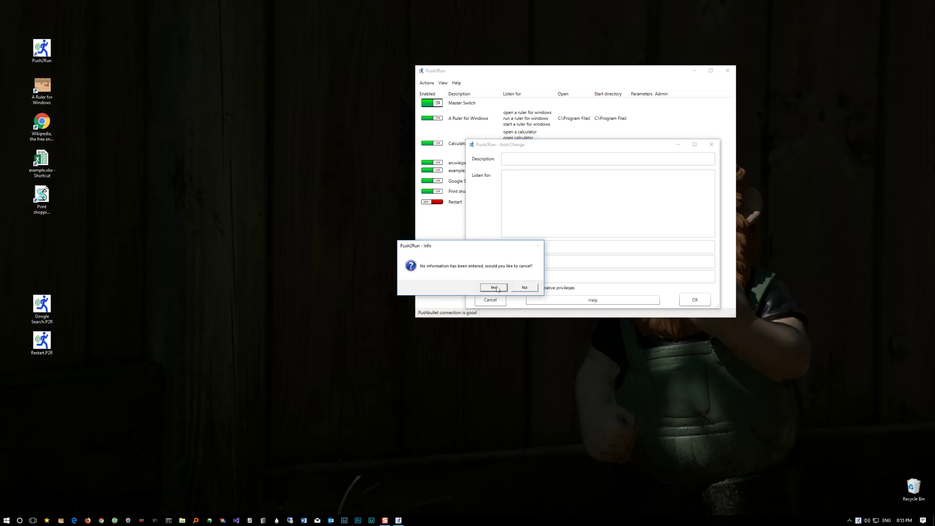
{"action": "left_click", "coordinate": [505, 288]}
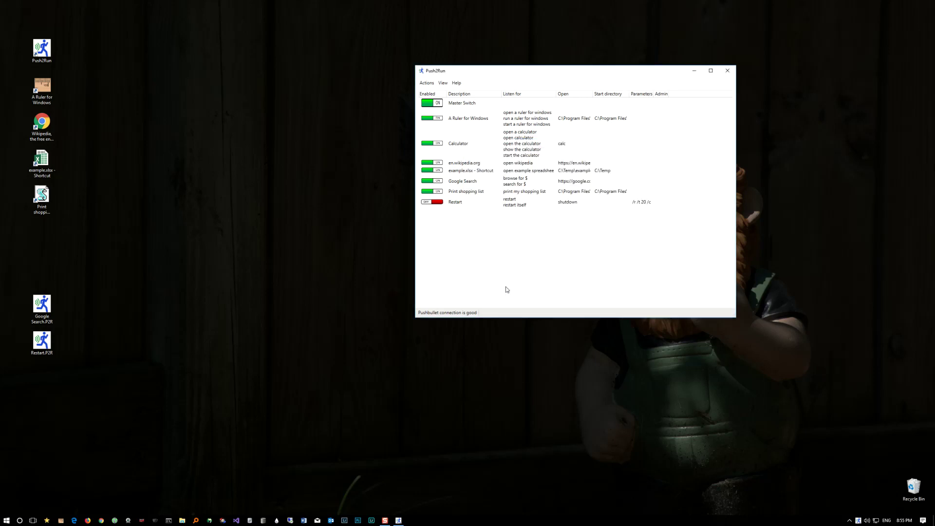
- Hide and restore the admin privileges and Parameters columns in the entry list
{"action": "left_click", "coordinate": [443, 84]}
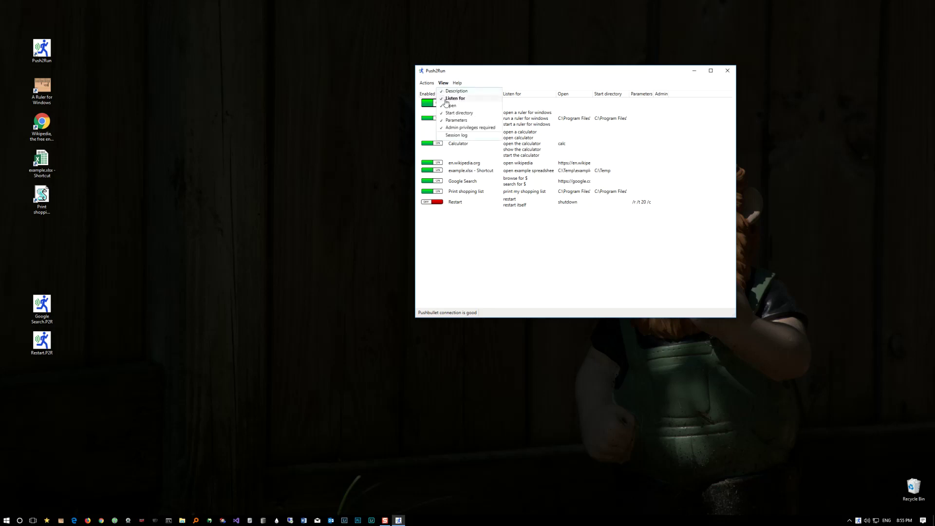
{"action": "left_click", "coordinate": [449, 128]}
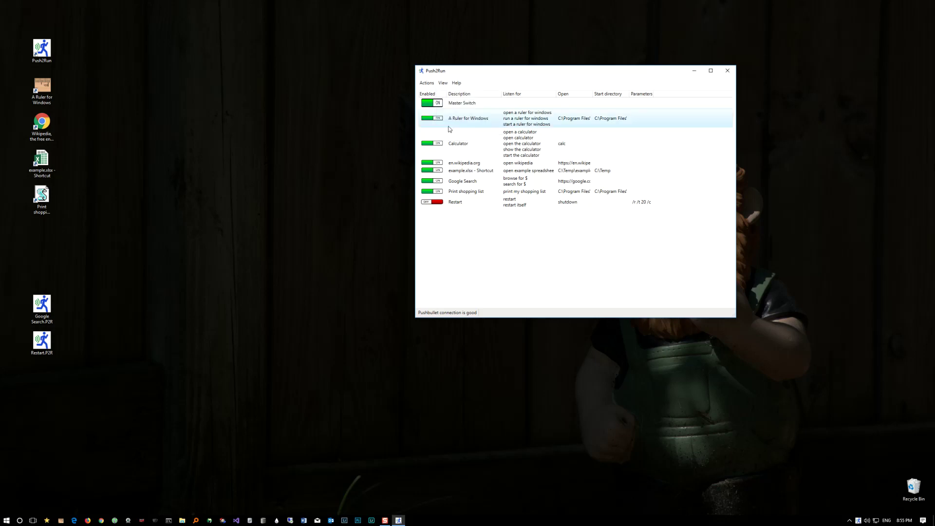
{"action": "left_click", "coordinate": [443, 83]}
{"action": "left_click", "coordinate": [455, 120]}
{"action": "left_click", "coordinate": [443, 82]}
{"action": "left_click", "coordinate": [455, 120]}
{"action": "left_click", "coordinate": [443, 83]}
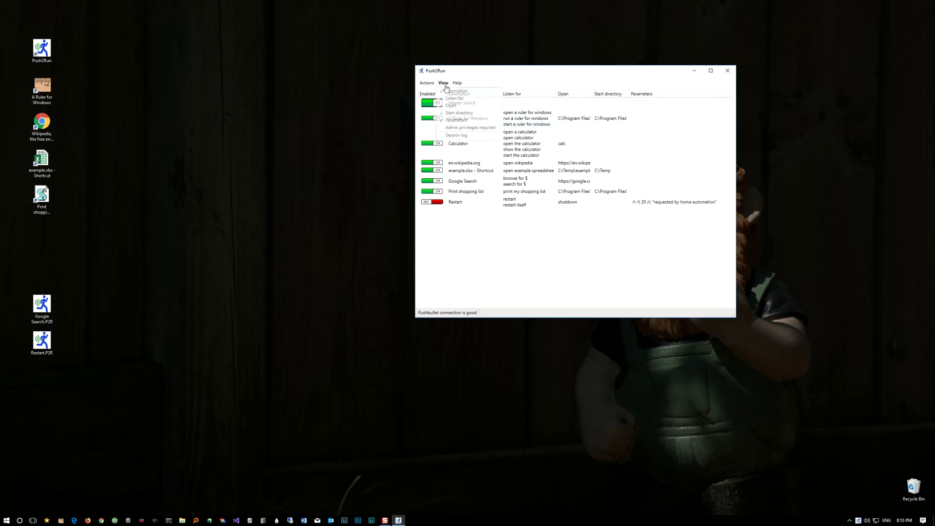
{"action": "left_click", "coordinate": [458, 128]}
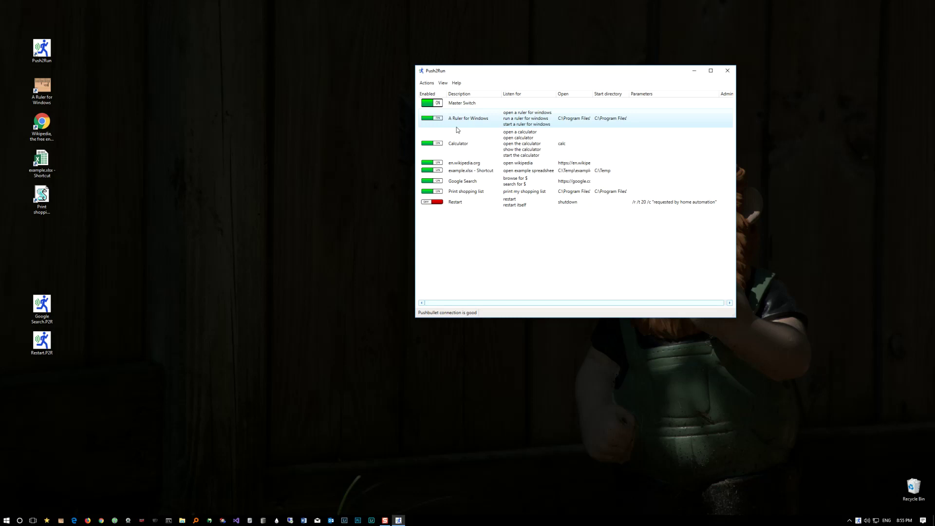
- Turn off sorting by description and move the Calculator entry to the bottom of the entry list
{"action": "left_click", "coordinate": [427, 84]}
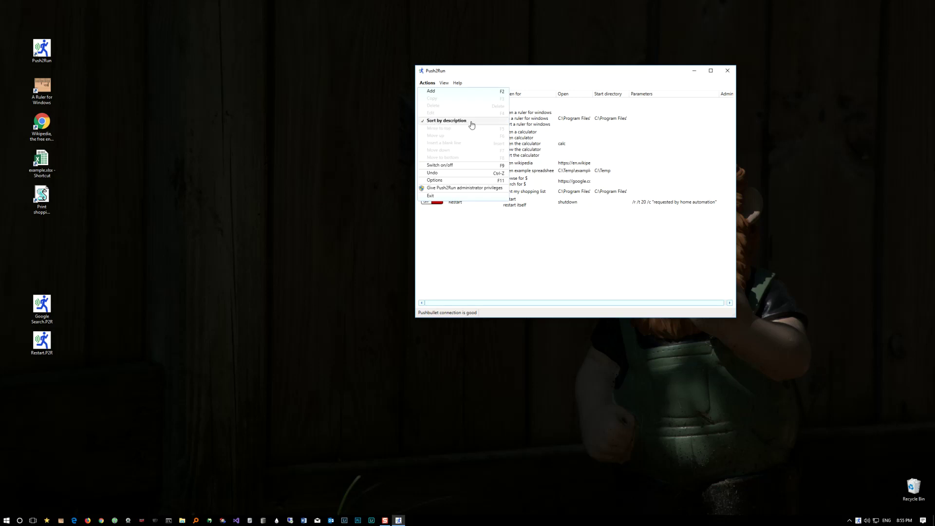
{"action": "left_click", "coordinate": [363, 129]}
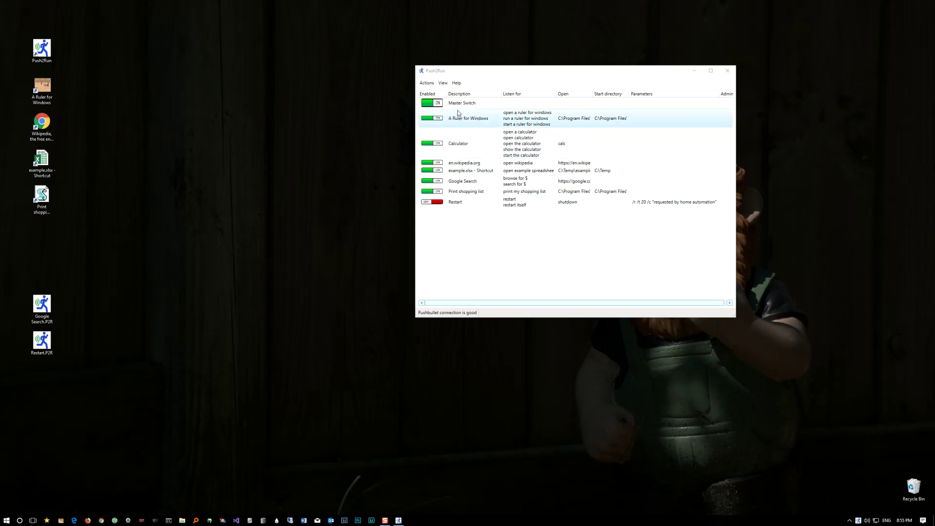
{"action": "left_click", "coordinate": [427, 84]}
{"action": "left_click", "coordinate": [431, 122]}
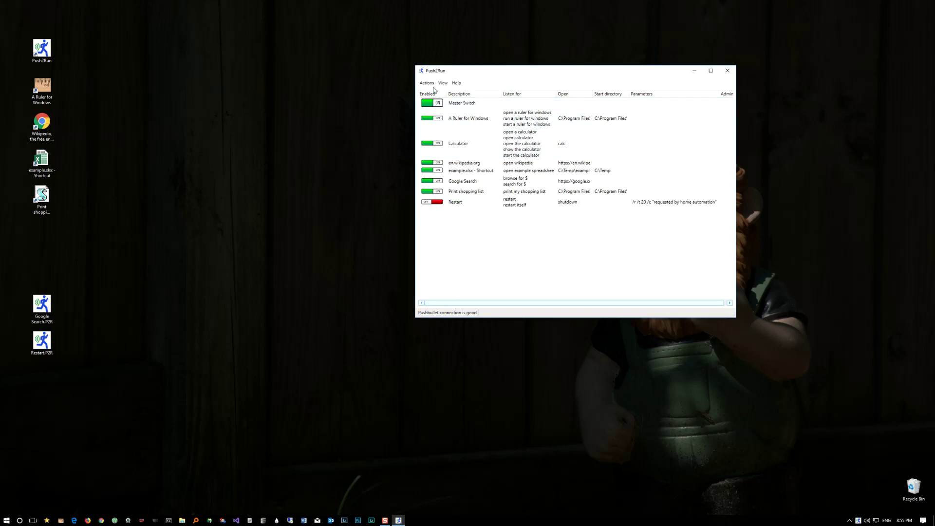
{"action": "left_click", "coordinate": [451, 129]}
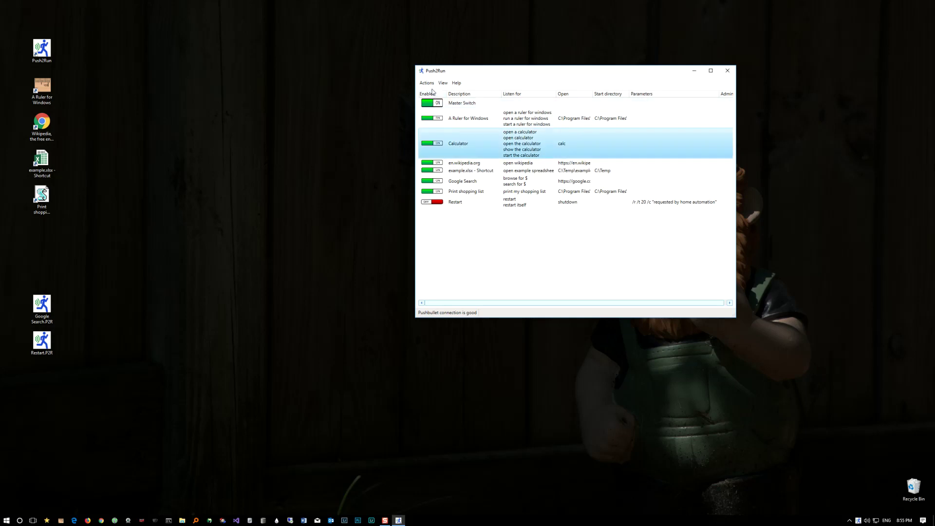
{"action": "left_click", "coordinate": [428, 84]}
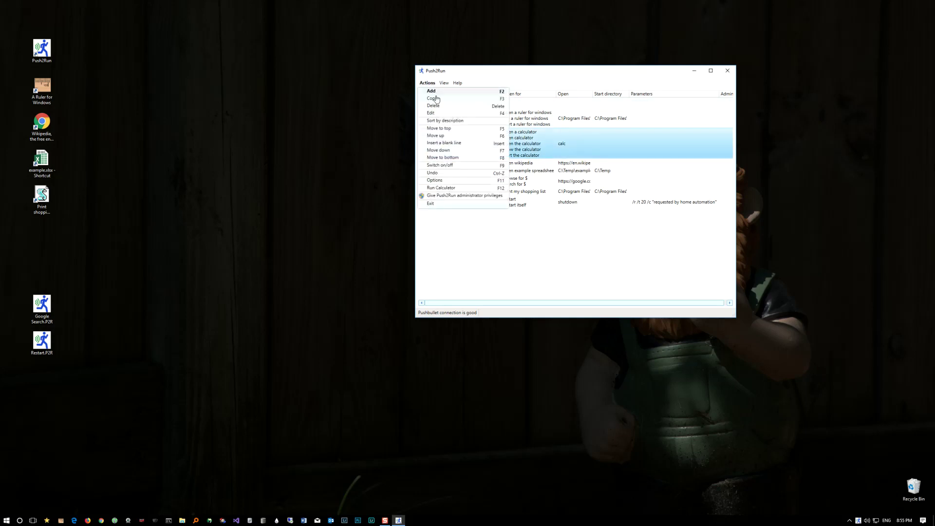
{"action": "left_click", "coordinate": [443, 157]}
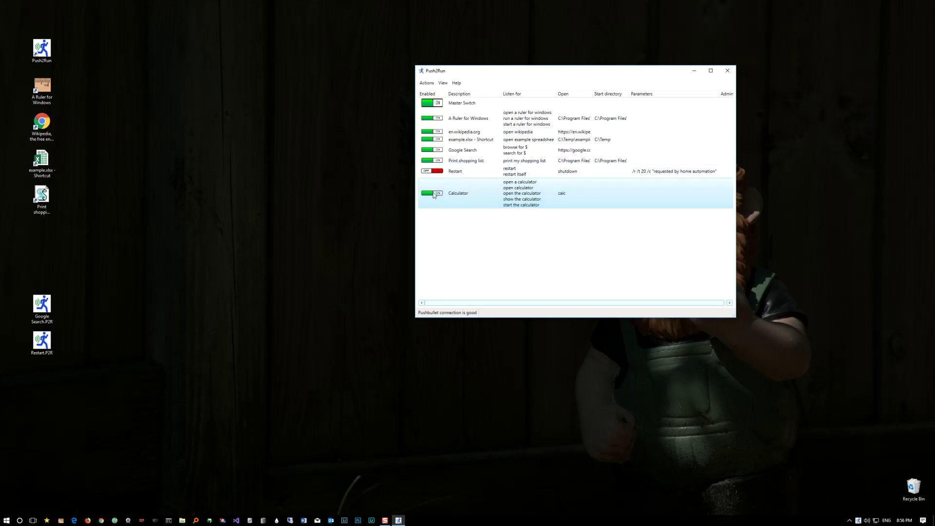
- Insert two blank lines below the example.xlsx - Shortcut entry and one blank line below the Restart entry
{"action": "left_click", "coordinate": [445, 161]}
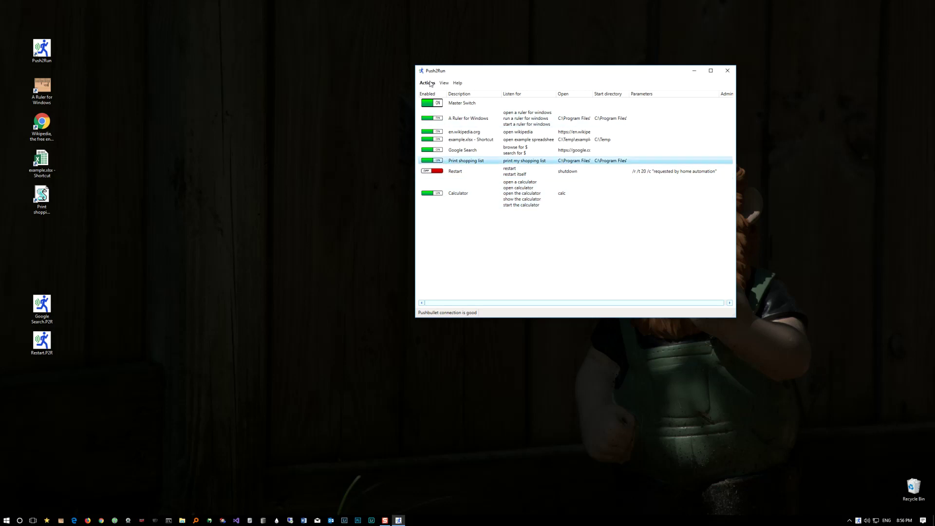
{"action": "left_click", "coordinate": [428, 83]}
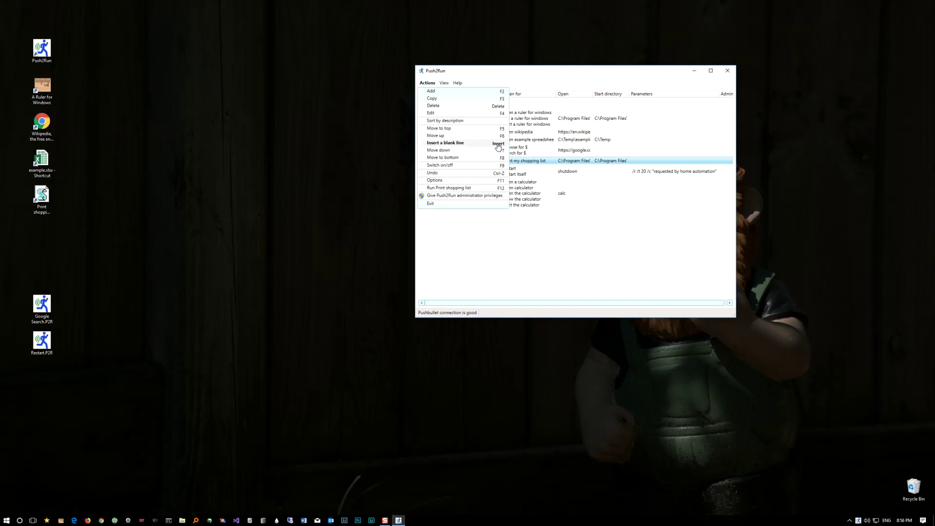
{"action": "left_click", "coordinate": [528, 121]}
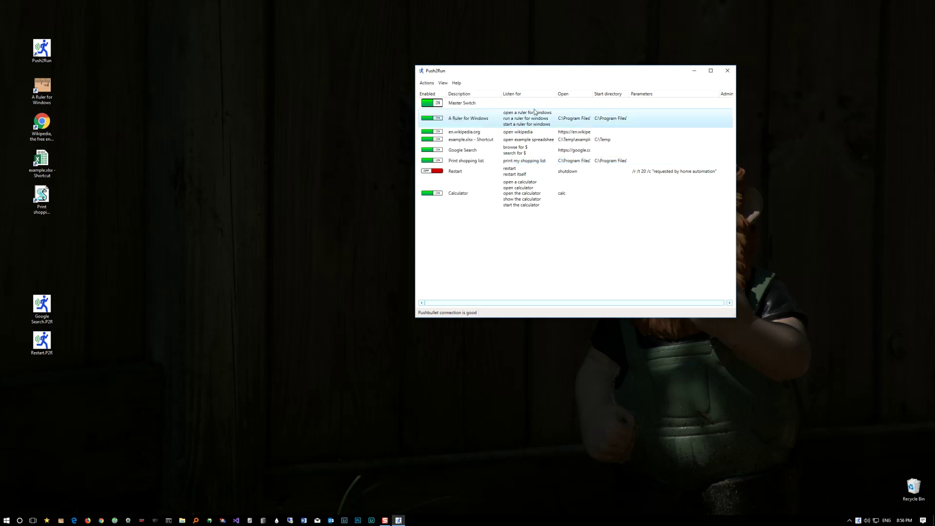
{"action": "right_click", "coordinate": [524, 142]}
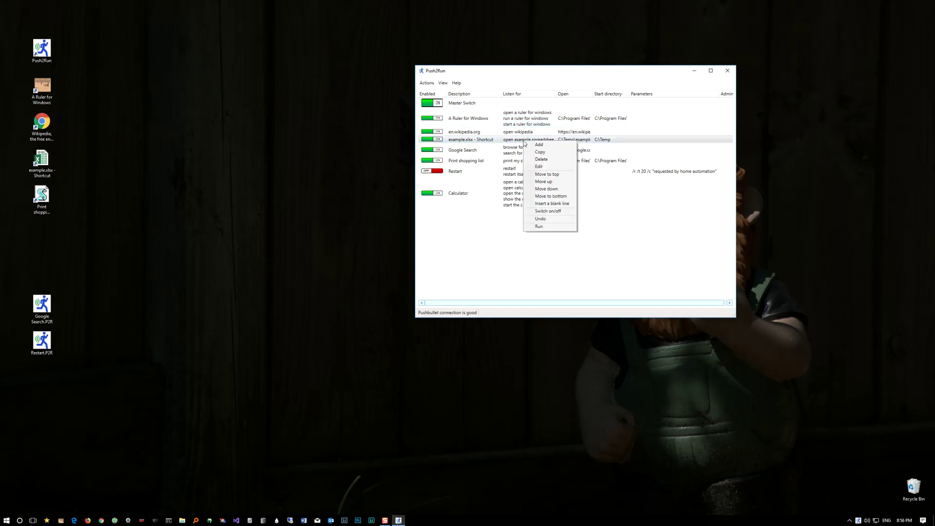
{"action": "left_click", "coordinate": [537, 204]}
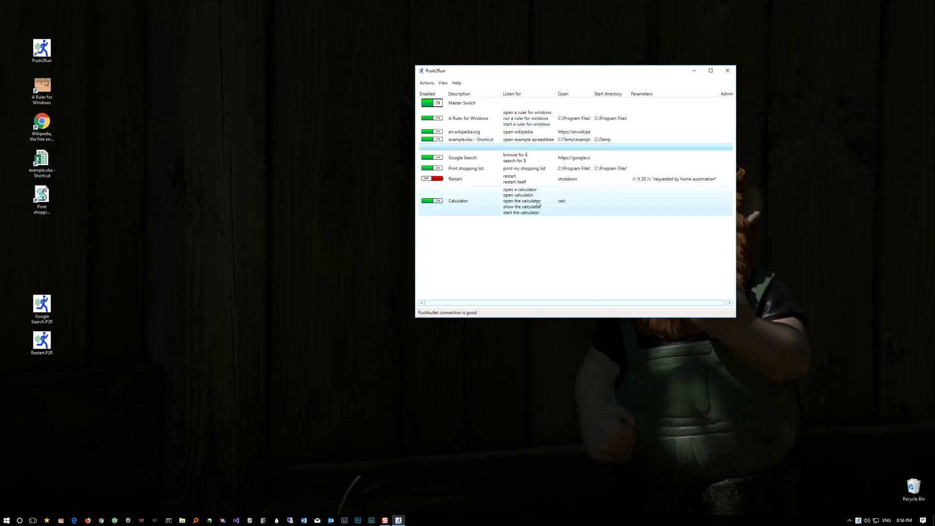
{"action": "right_click", "coordinate": [482, 147]}
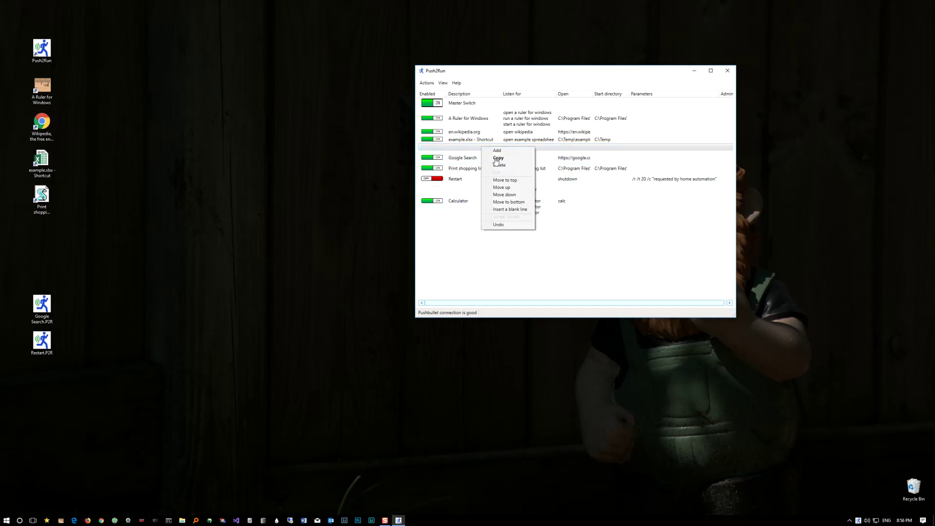
{"action": "left_click", "coordinate": [509, 209]}
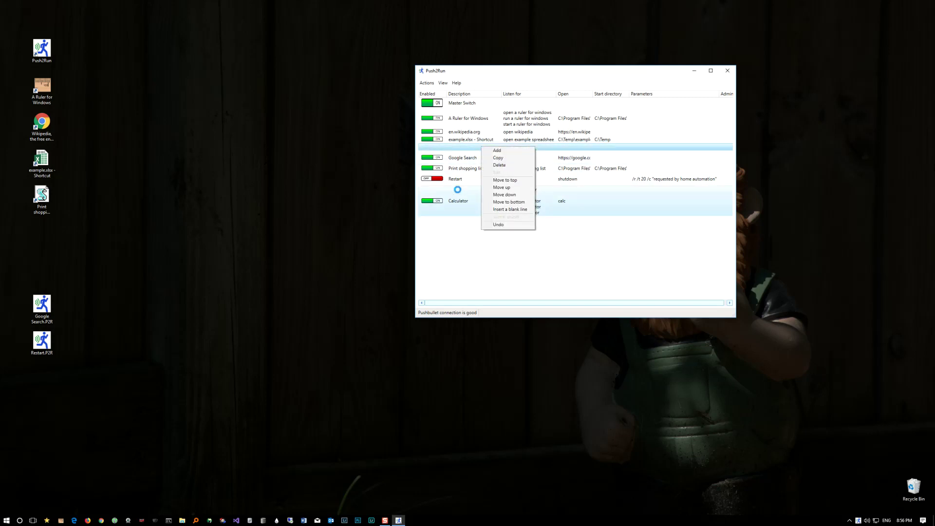
{"action": "right_click", "coordinate": [466, 188]}
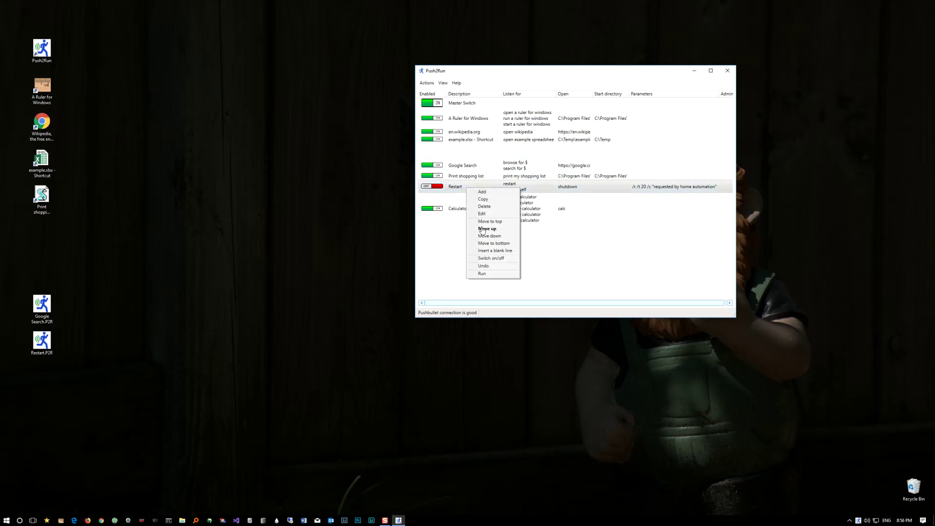
{"action": "left_click", "coordinate": [482, 250]}
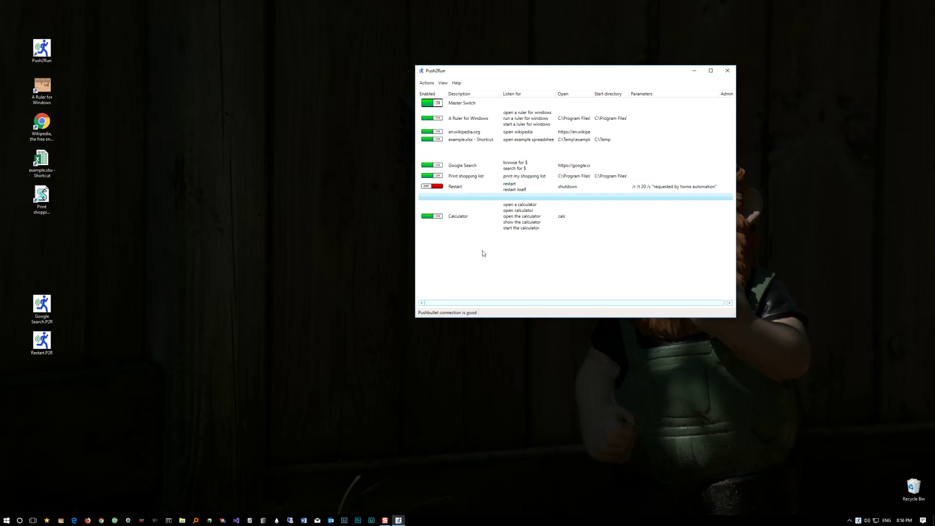
- Sort the entries by description again and review which actions are available in that mode
{"action": "left_click", "coordinate": [427, 83]}
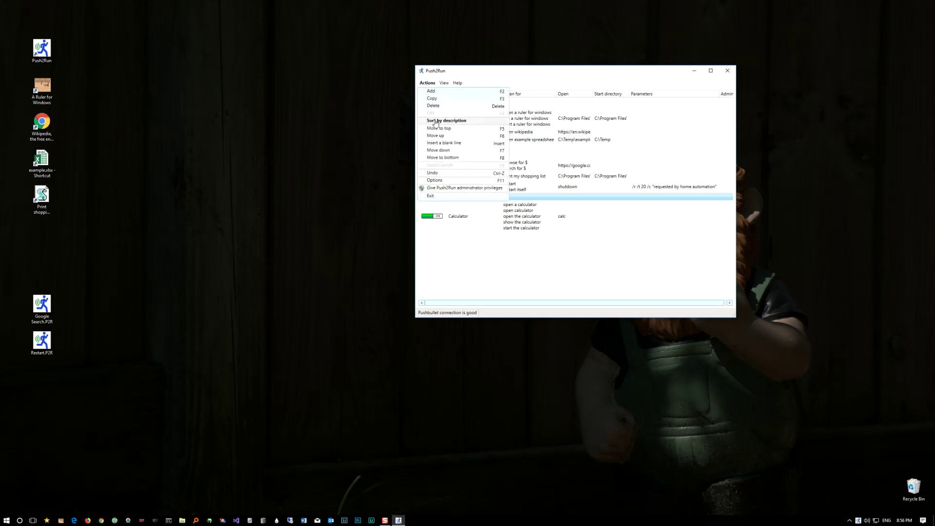
{"action": "left_click", "coordinate": [436, 121]}
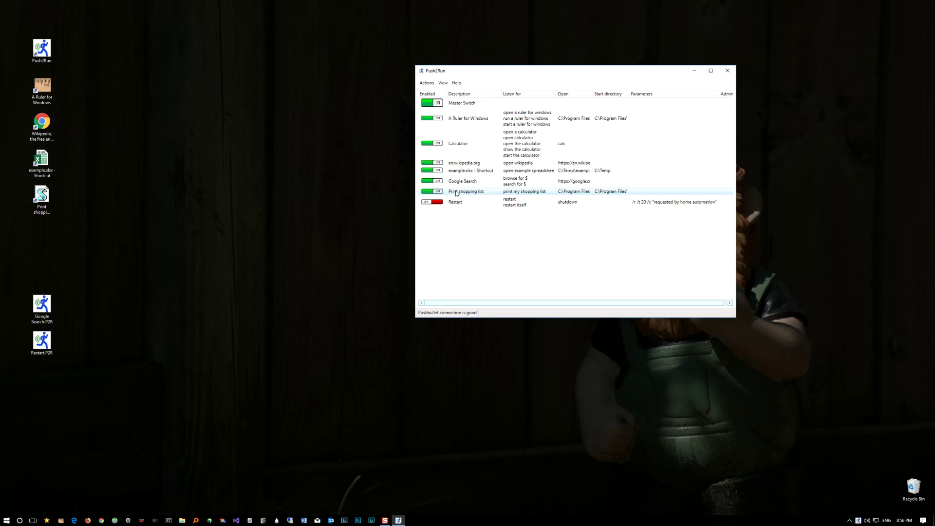
{"action": "left_click", "coordinate": [431, 85]}
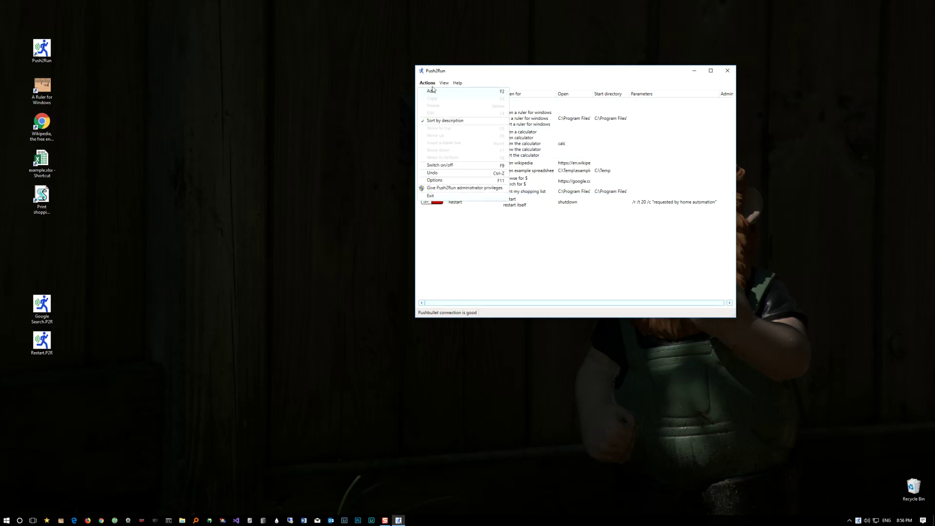
{"action": "left_click", "coordinate": [432, 87]}
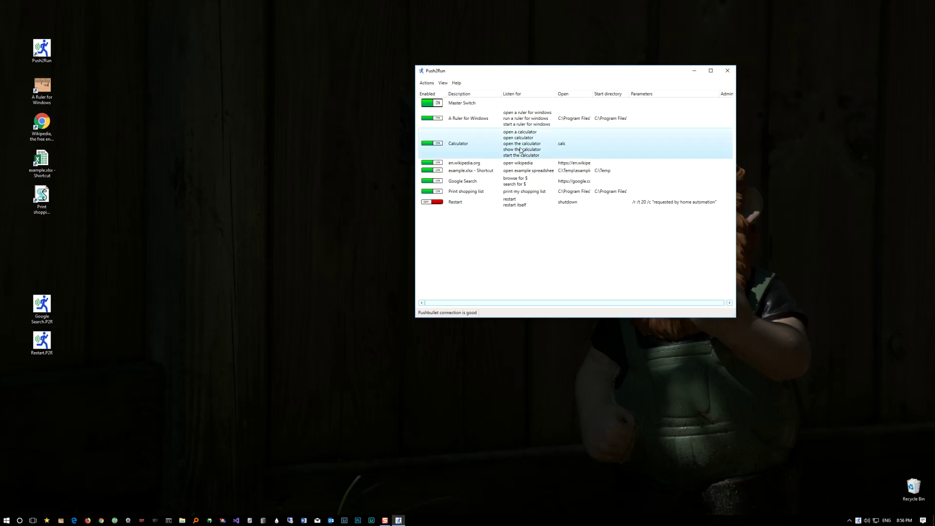
- Delete the Calculator entry and undo the deletion
{"action": "key", "text": "Delete"}
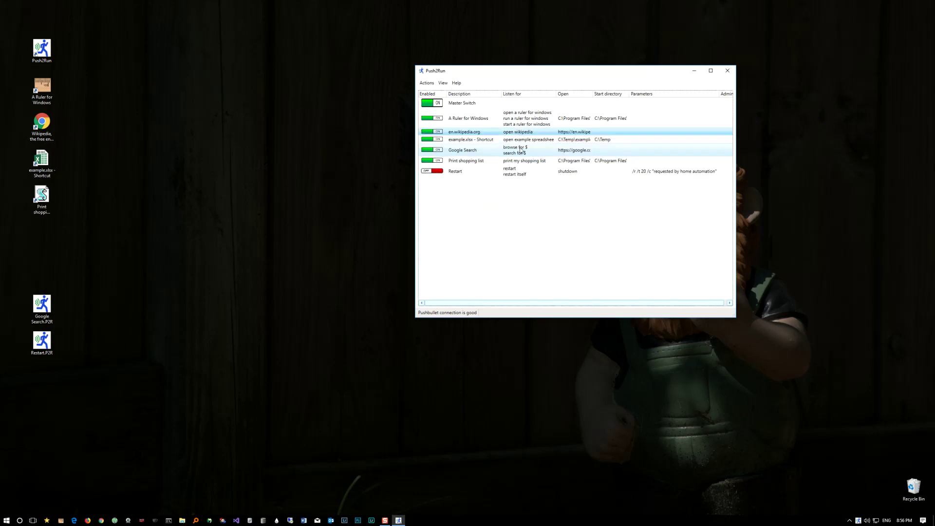
{"action": "left_click", "coordinate": [427, 83]}
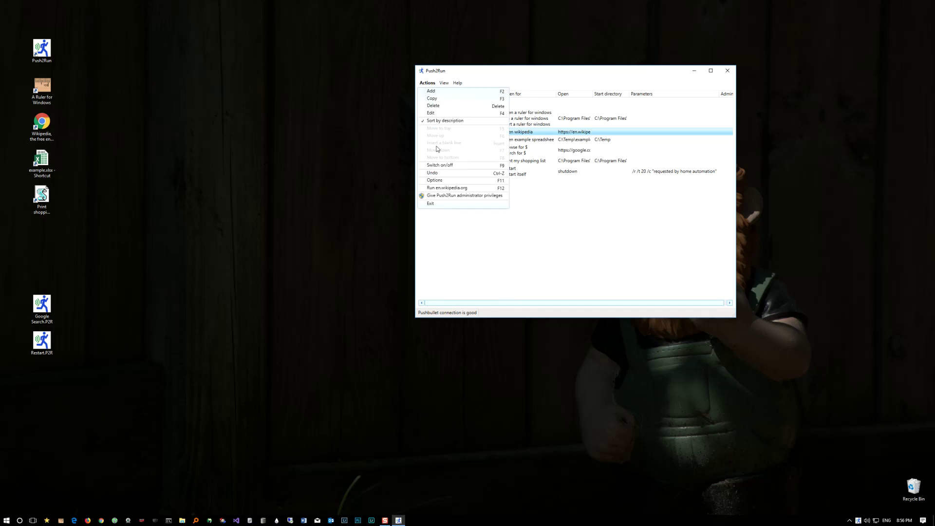
{"action": "left_click", "coordinate": [438, 174]}
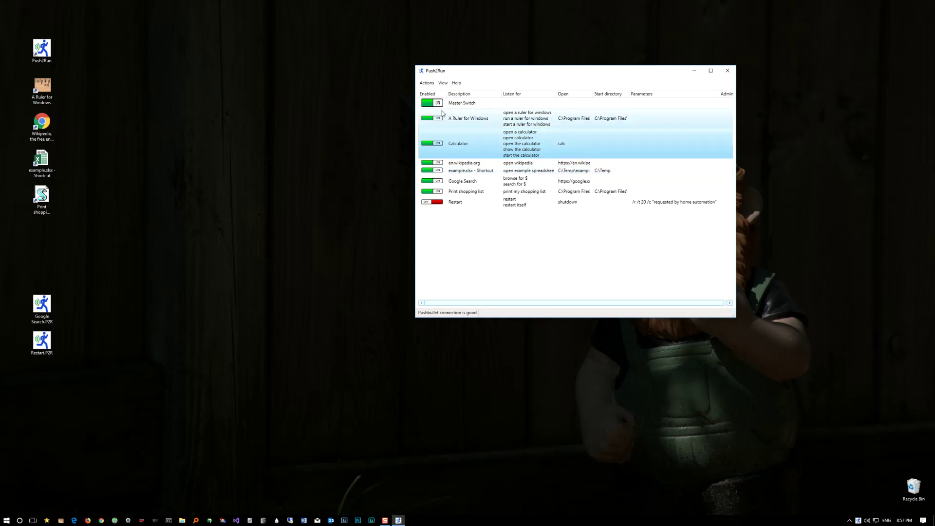
- Edit the Calculator entry so it starts with administrative privileges, and save it
{"action": "double_click", "coordinate": [544, 141]}
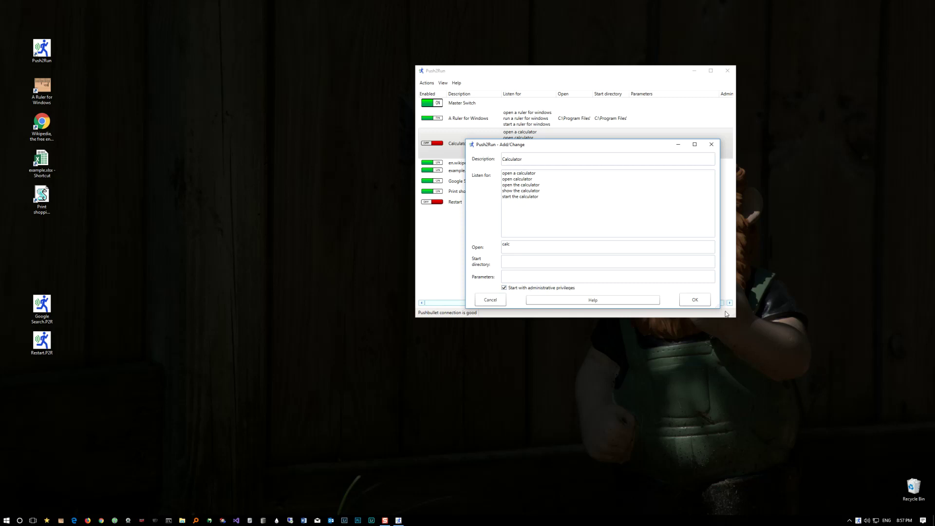
{"action": "left_click", "coordinate": [698, 302]}
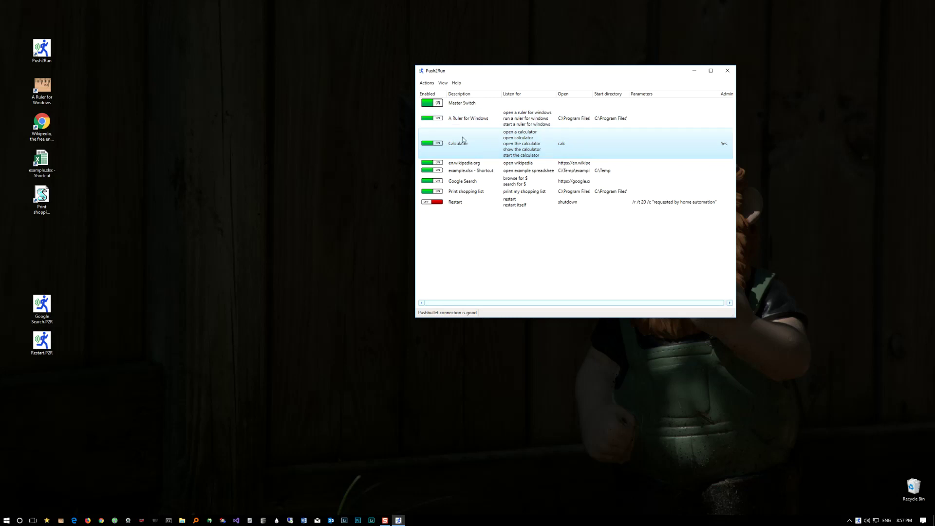
- Run the A Ruler for Windows entry directly from the entry list and close the launched ruler
{"action": "right_click", "coordinate": [487, 140]}
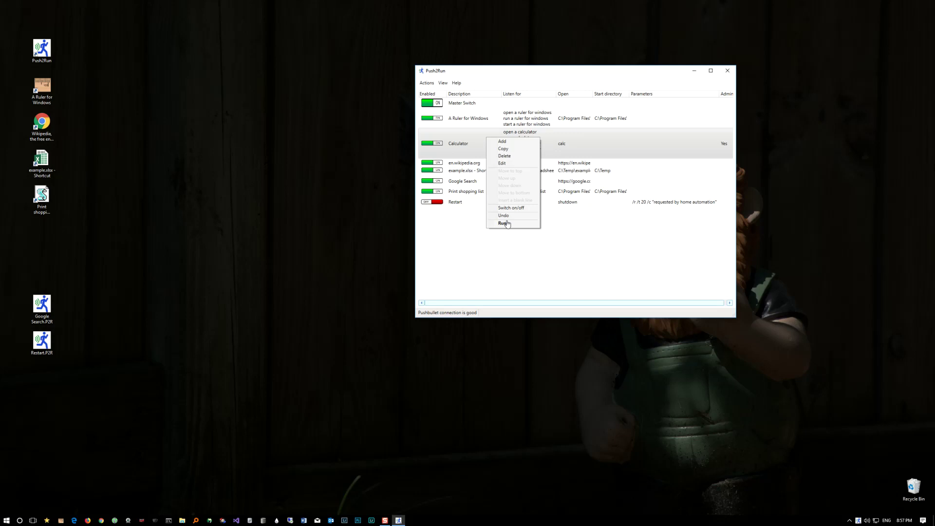
{"action": "left_click", "coordinate": [470, 121]}
{"action": "right_click", "coordinate": [469, 119]}
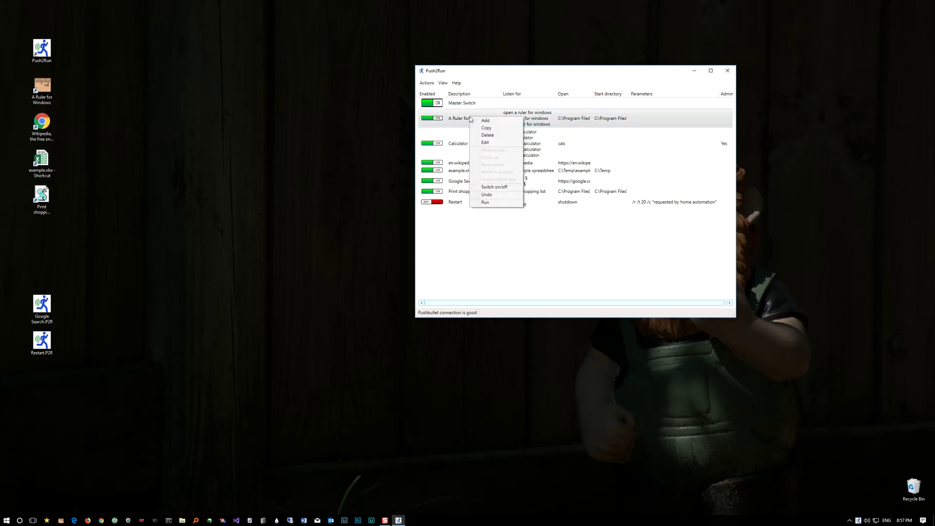
{"action": "left_click", "coordinate": [485, 203]}
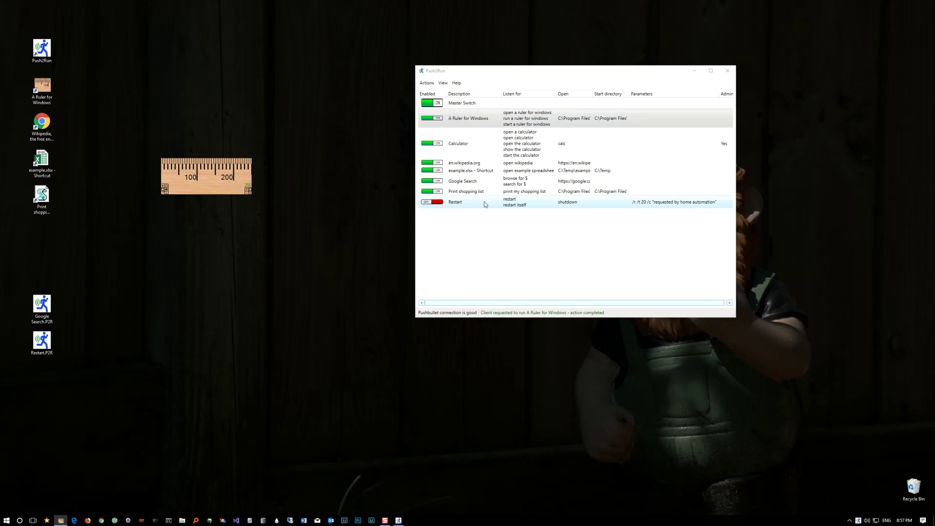
{"action": "left_click", "coordinate": [249, 194]}
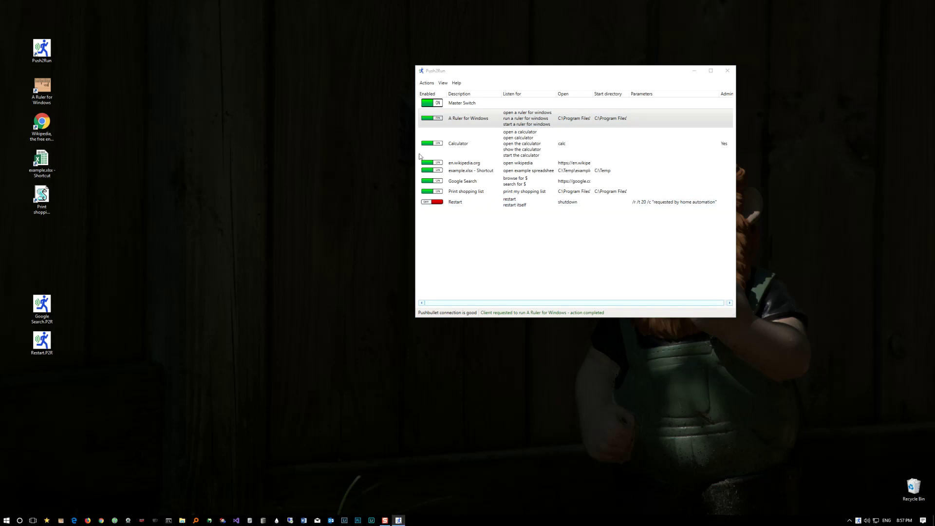
- Run the Calculator entry directly from the entry list and close the launched calculator
{"action": "right_click", "coordinate": [463, 142]}
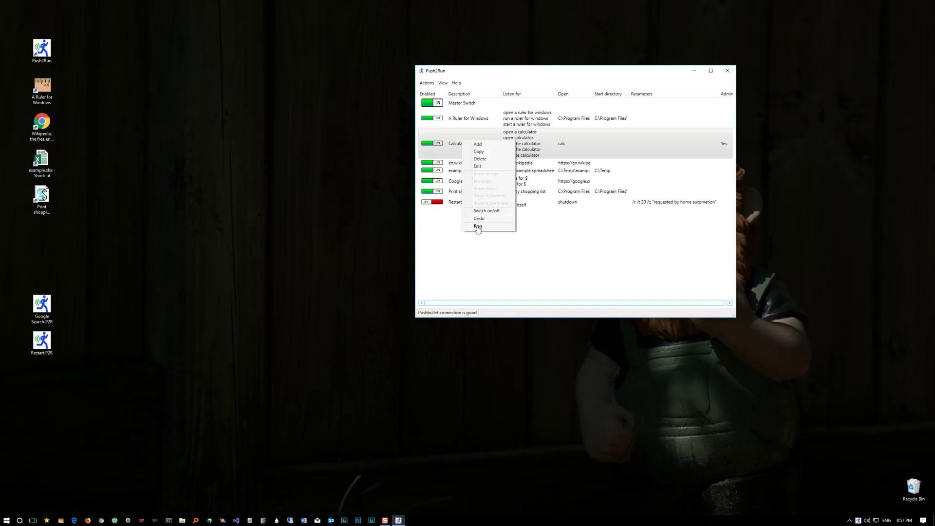
{"action": "left_click", "coordinate": [477, 227]}
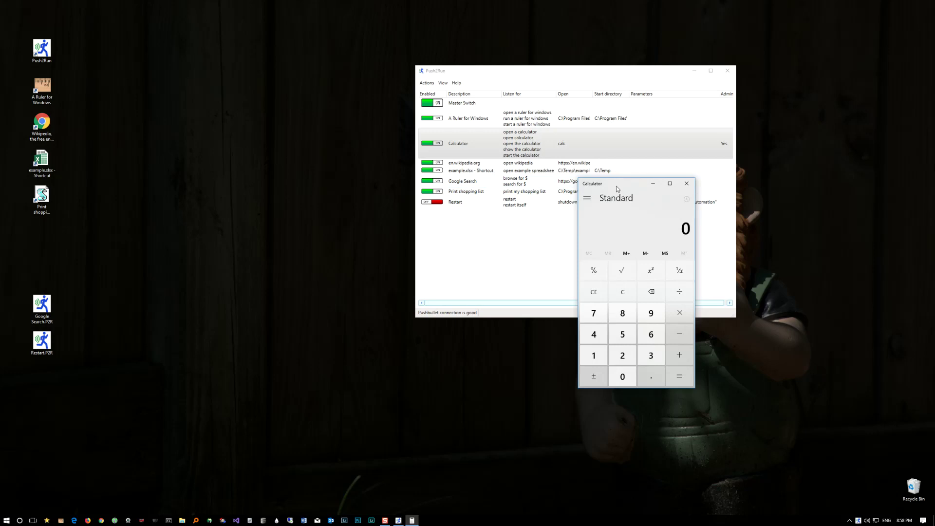
{"action": "left_click", "coordinate": [681, 183]}
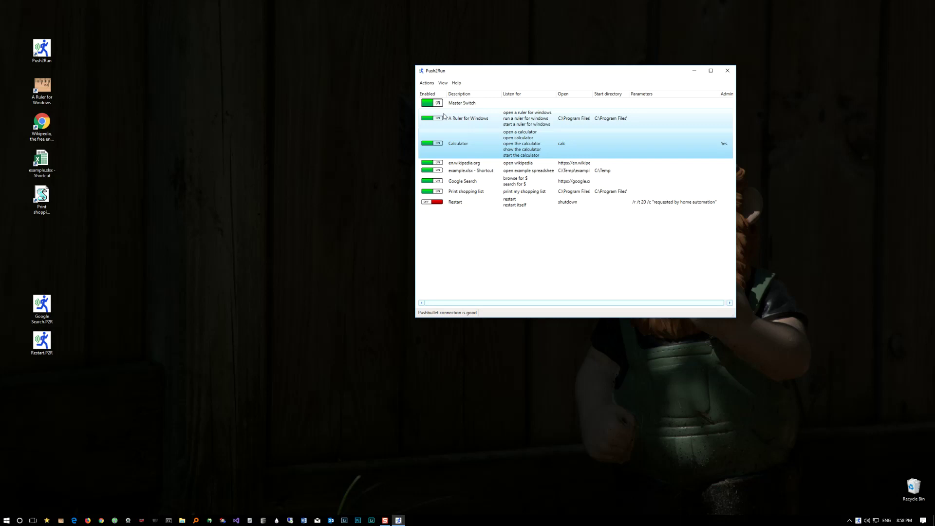
- Give Push2Run administrator privileges, test the spoken phrase "open a calculator", and close the launched calculator
{"action": "left_click", "coordinate": [427, 83]}
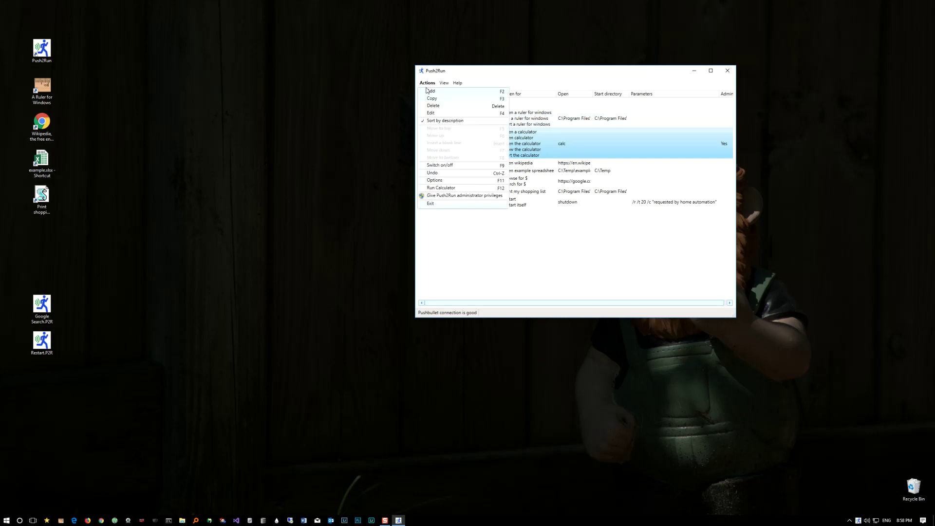
{"action": "left_click", "coordinate": [476, 197]}
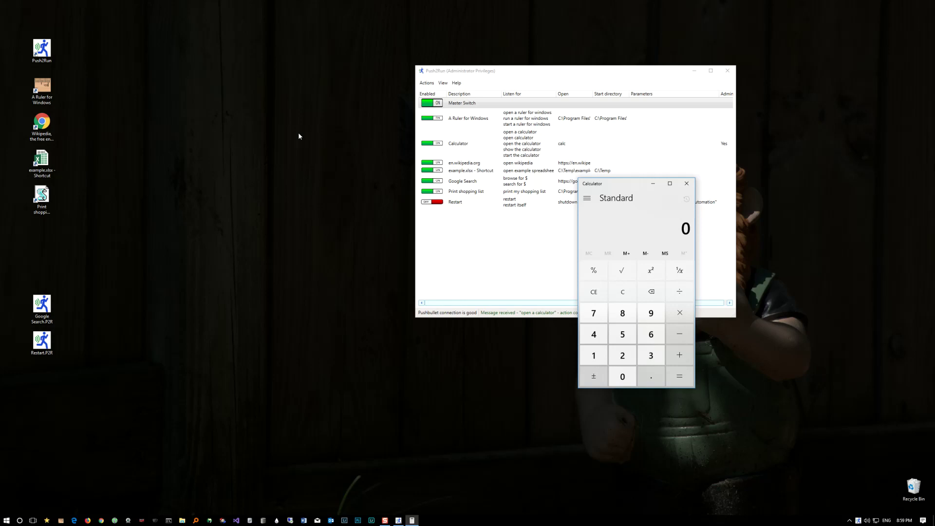
{"action": "left_click", "coordinate": [687, 183]}
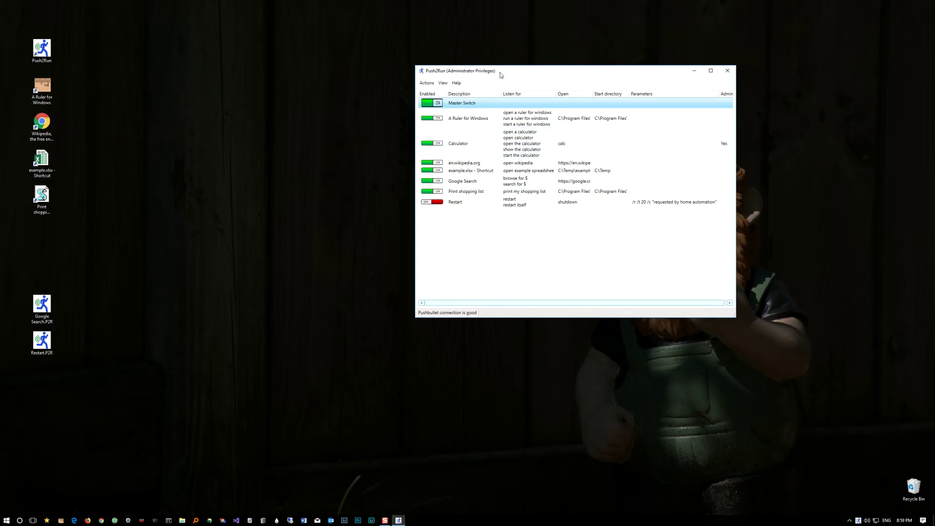
- Remove administrator privileges from Push2Run, and open the program's Options window for a look before closing it
{"action": "left_click", "coordinate": [427, 83]}
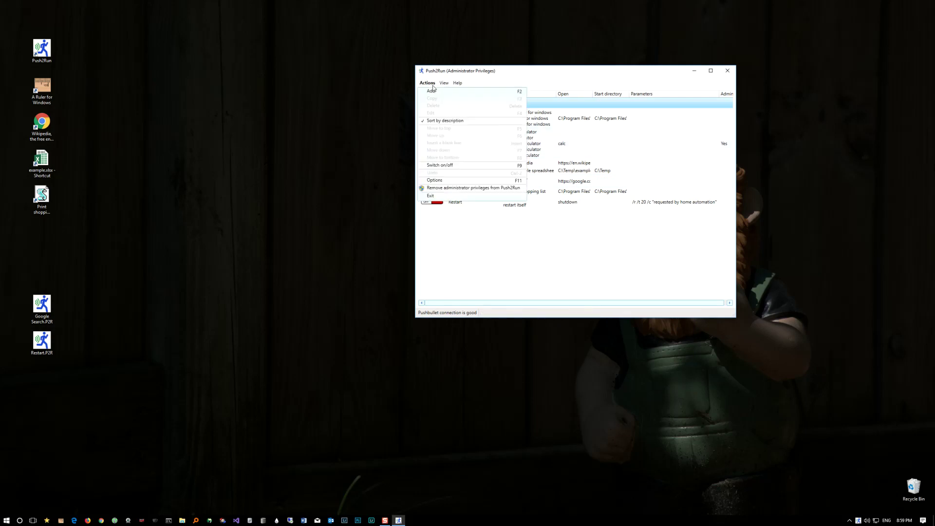
{"action": "left_click", "coordinate": [440, 191]}
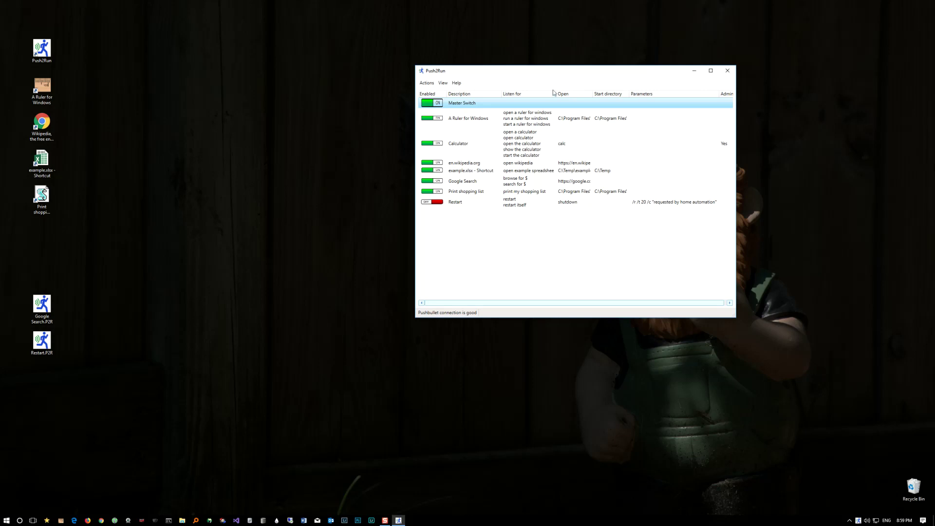
{"action": "left_click", "coordinate": [428, 84]}
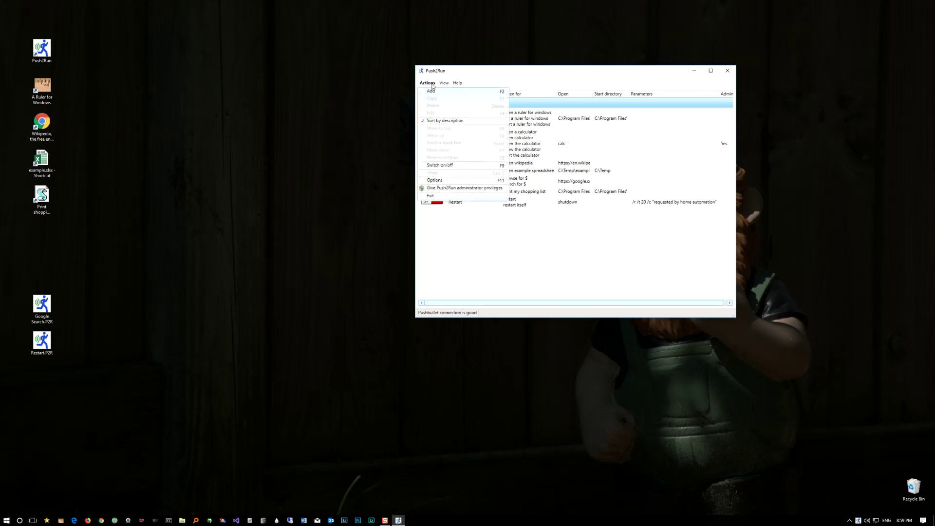
{"action": "left_click", "coordinate": [435, 181]}
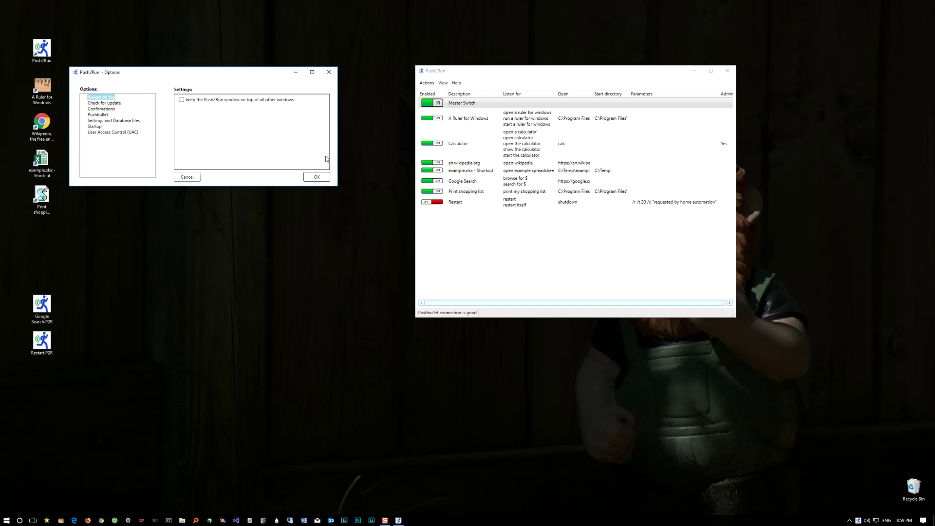
{"action": "left_click", "coordinate": [325, 178]}
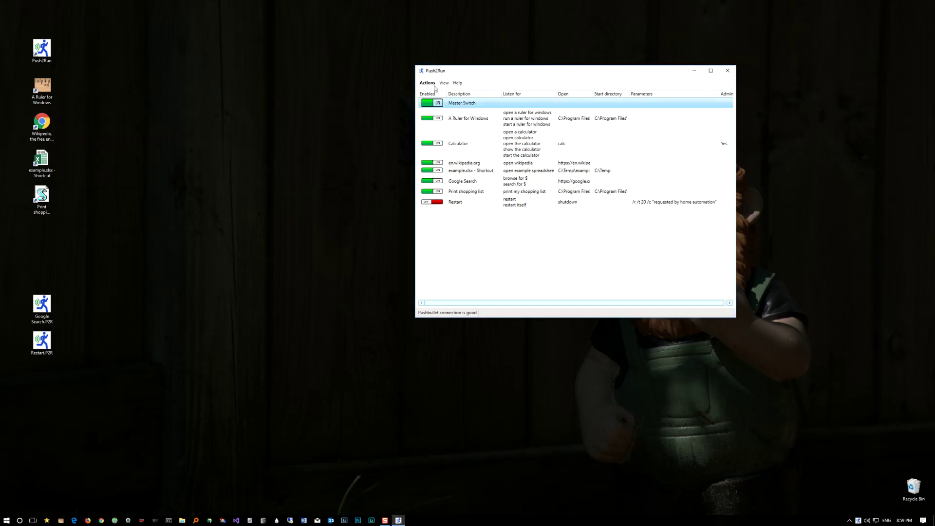
- Visit the Push2Run webpage from the About/Help window, view its setup instructions, and return to the home page
{"action": "left_click", "coordinate": [457, 83]}
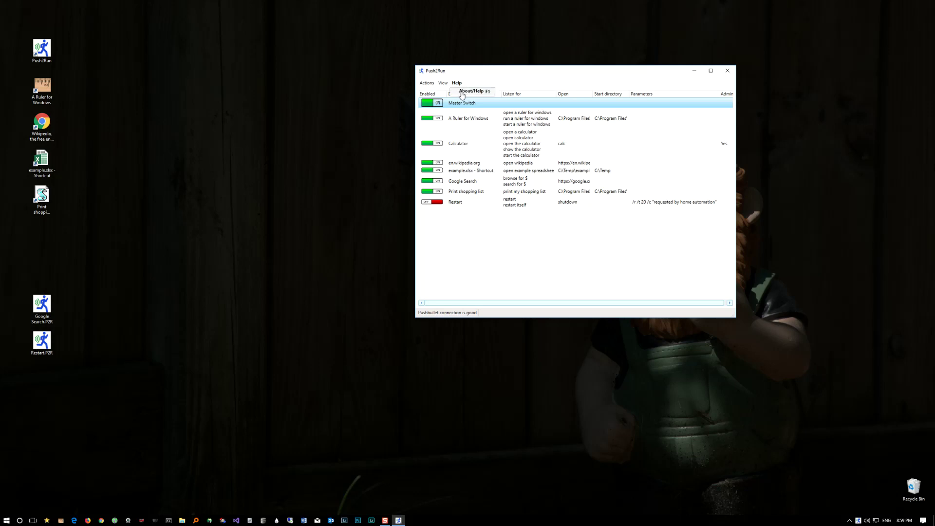
{"action": "left_click", "coordinate": [462, 92]}
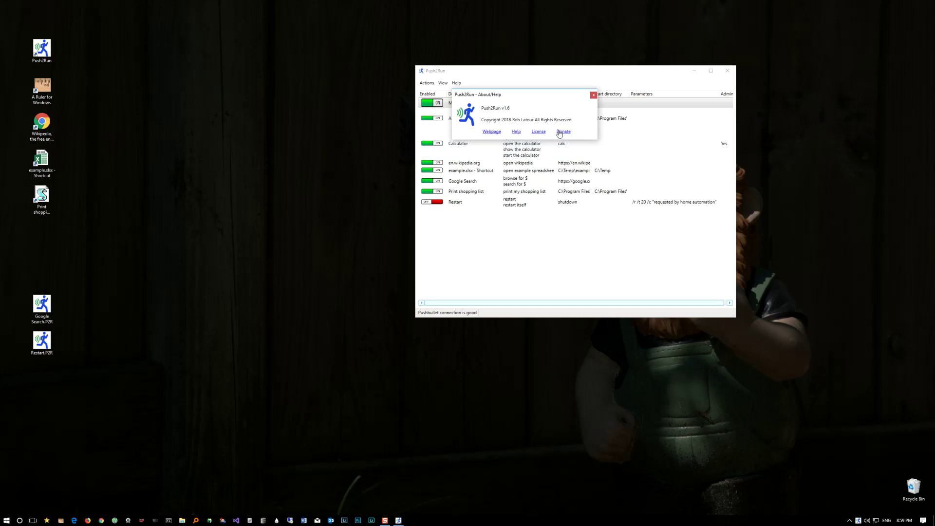
{"action": "left_click", "coordinate": [491, 132]}
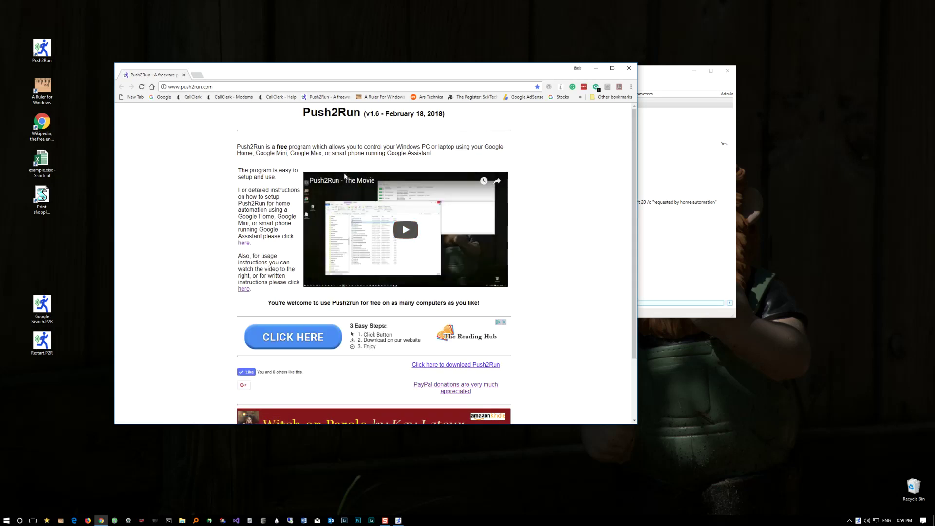
{"action": "left_click", "coordinate": [244, 243]}
{"action": "key", "text": "alt+Left"}
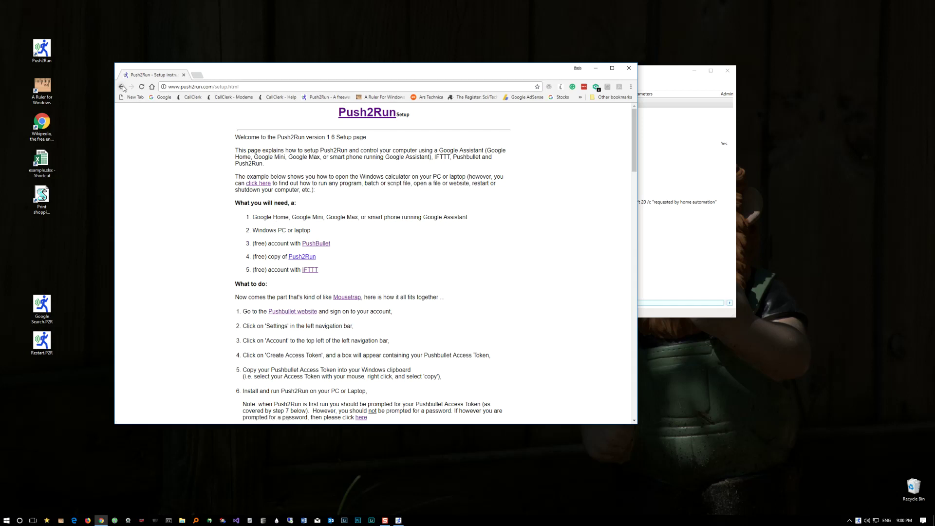
- View the written usage instructions and the version history on the Push2Run website, and close the browser
{"action": "left_click", "coordinate": [242, 289]}
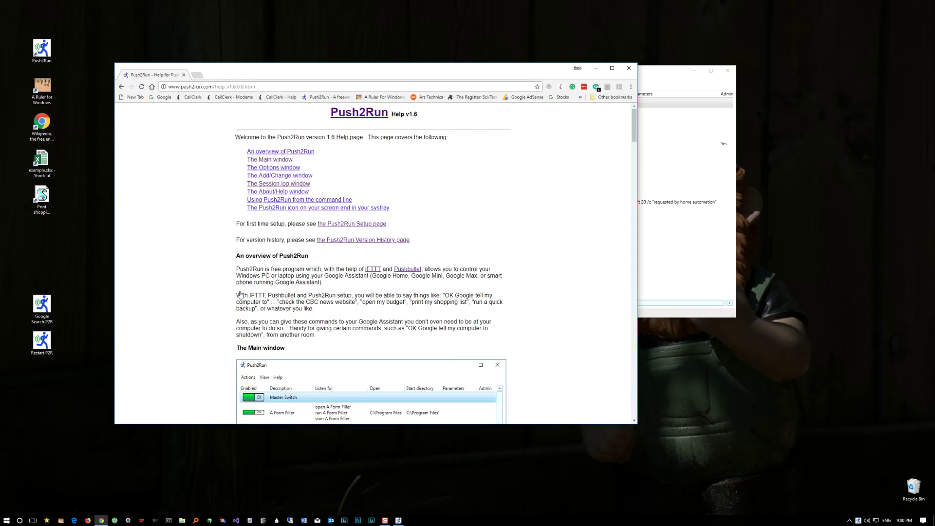
{"action": "left_click", "coordinate": [351, 240]}
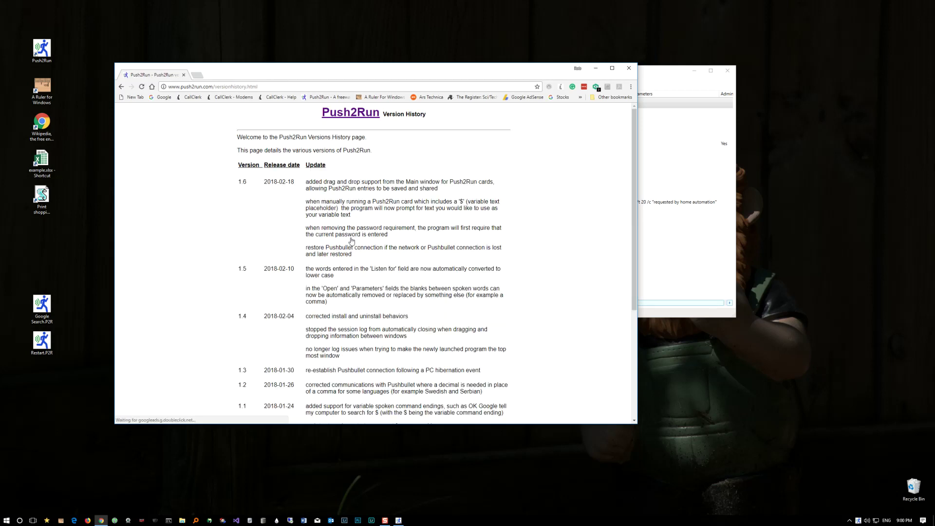
{"action": "scroll", "coordinate": [351, 241], "scroll_direction": "down", "scroll_amount": 2}
{"action": "scroll", "coordinate": [351, 240], "scroll_direction": "up", "scroll_amount": 2}
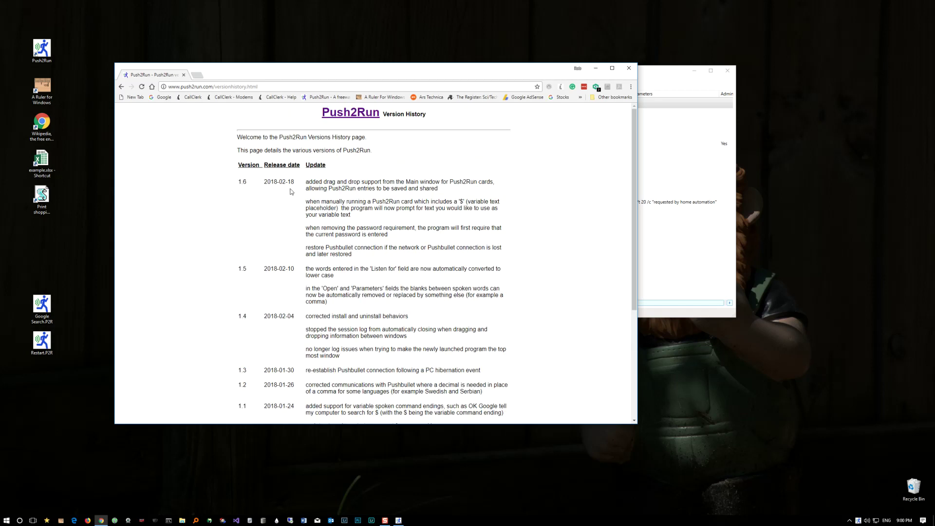
{"action": "left_click", "coordinate": [120, 87]}
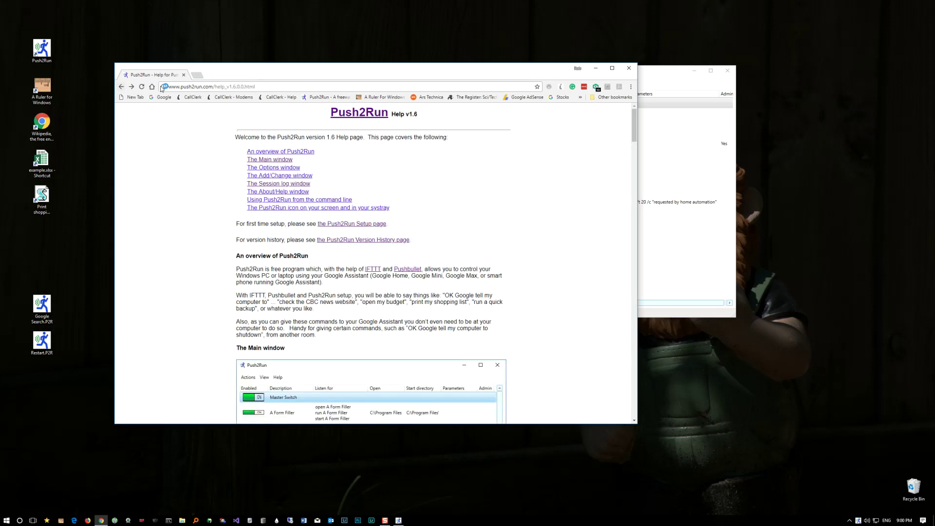
{"action": "left_click", "coordinate": [629, 69]}
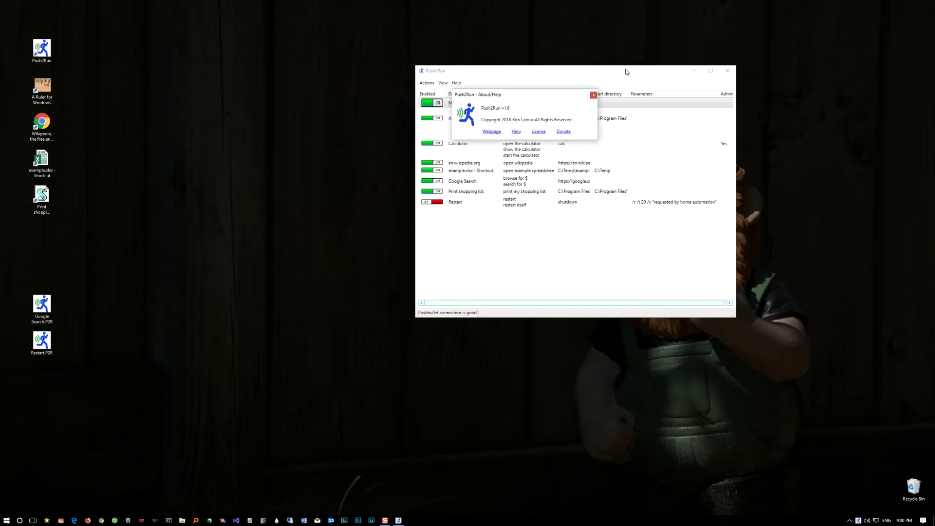
- Review the program's licence terms from About/Help, dismissing the donation banner, and close the browser and the About/Help window
{"action": "left_click", "coordinate": [540, 132]}
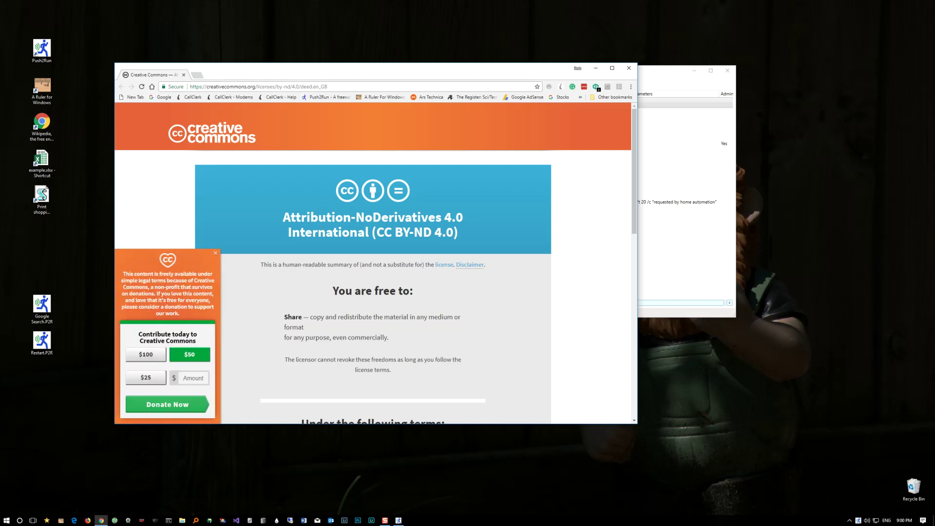
{"action": "left_click", "coordinate": [215, 250]}
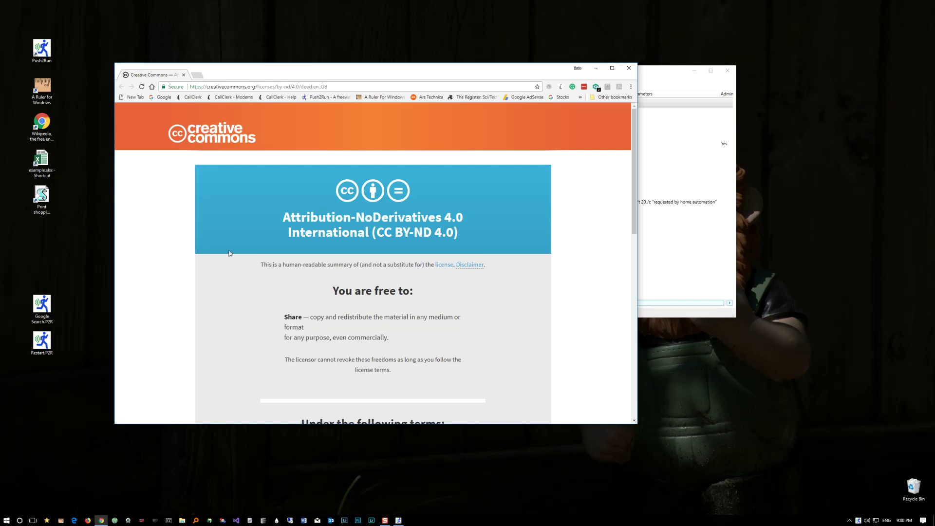
{"action": "scroll", "coordinate": [311, 299], "scroll_direction": "down", "scroll_amount": 2}
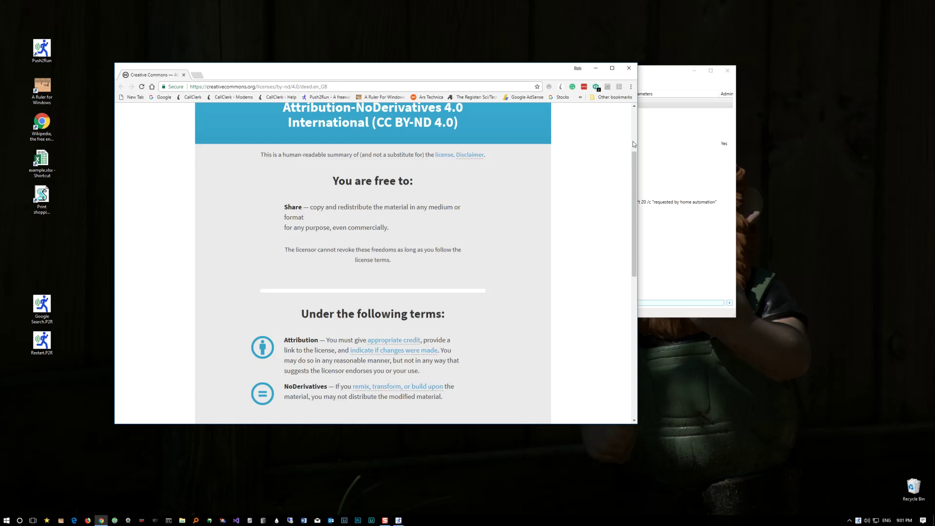
{"action": "left_click", "coordinate": [629, 69]}
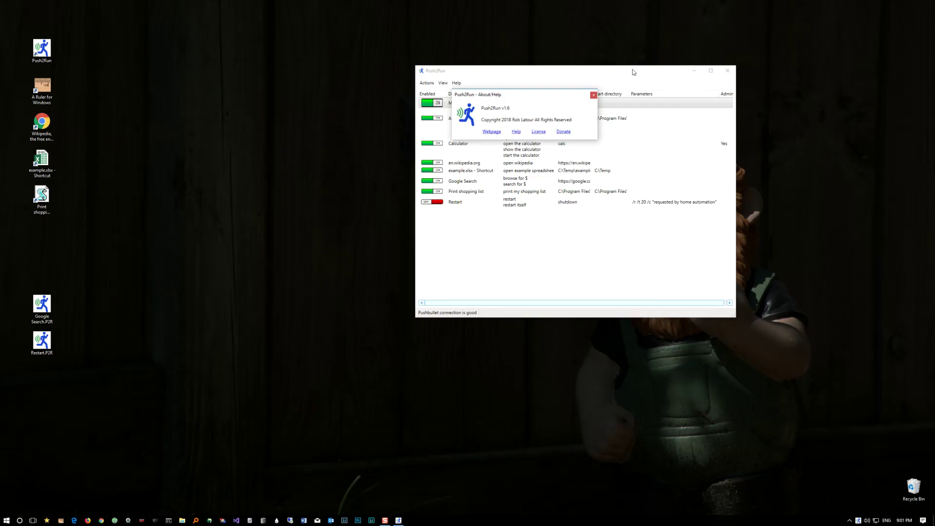
{"action": "left_click", "coordinate": [593, 95]}
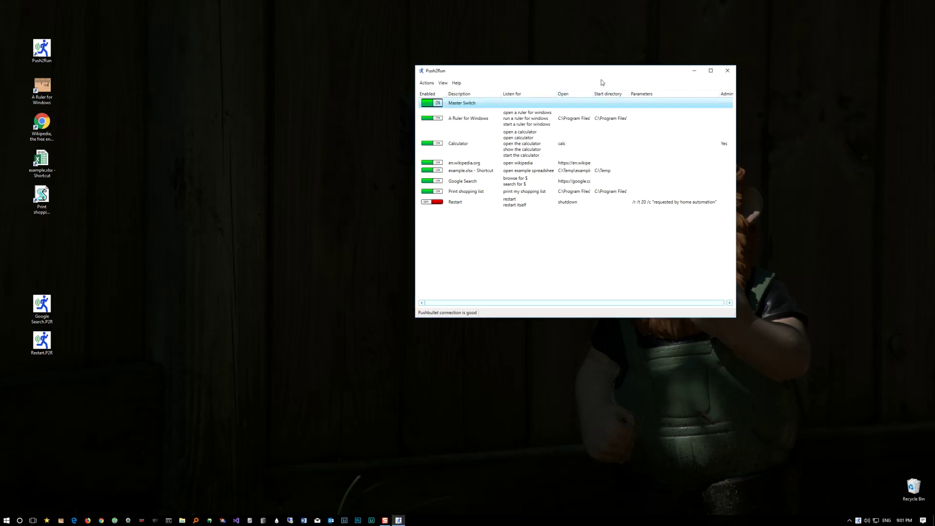